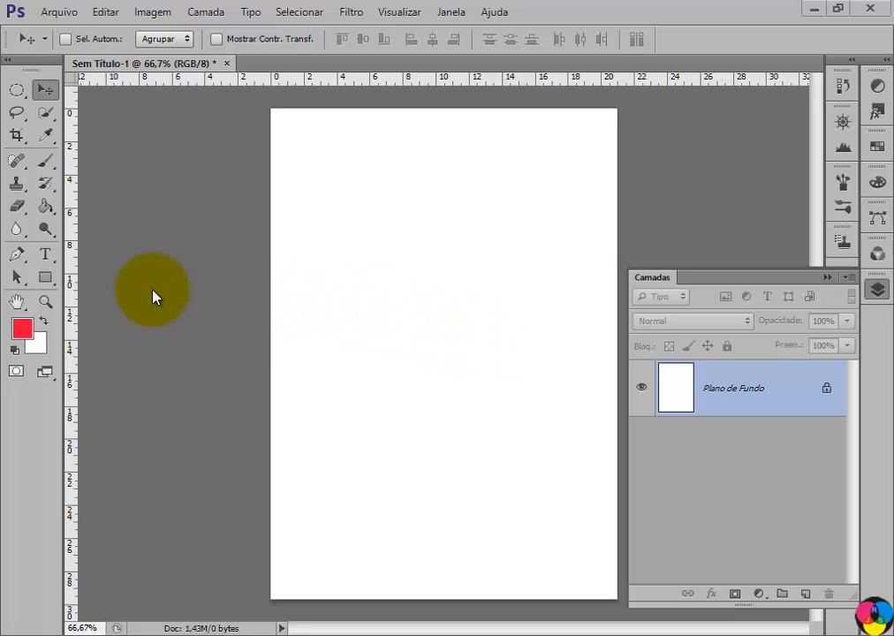
Draw a closed three-point triangular path in the middle of the page using the Pen tool in Demarcador mode.
left_click(16, 255)
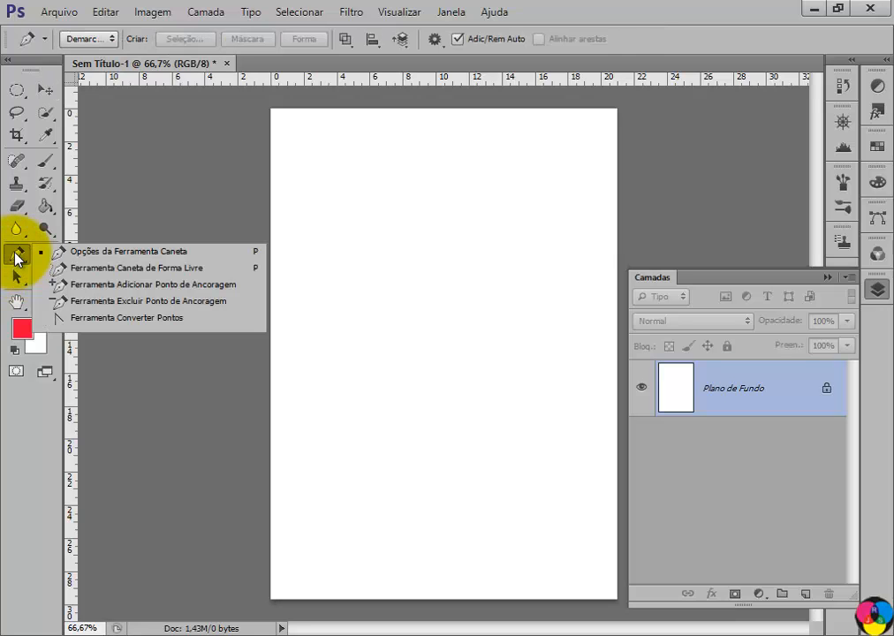
left_click(19, 257)
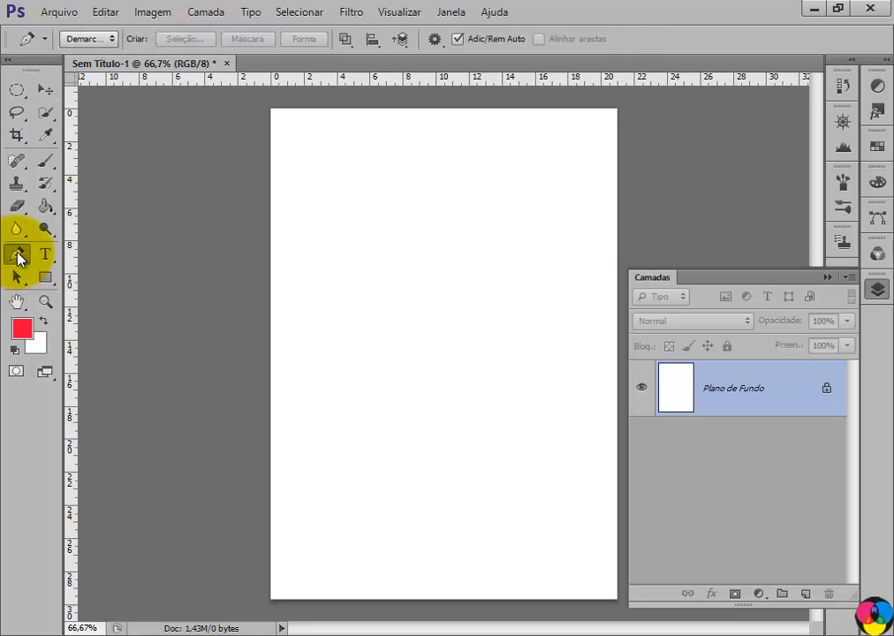
right_click(19, 253)
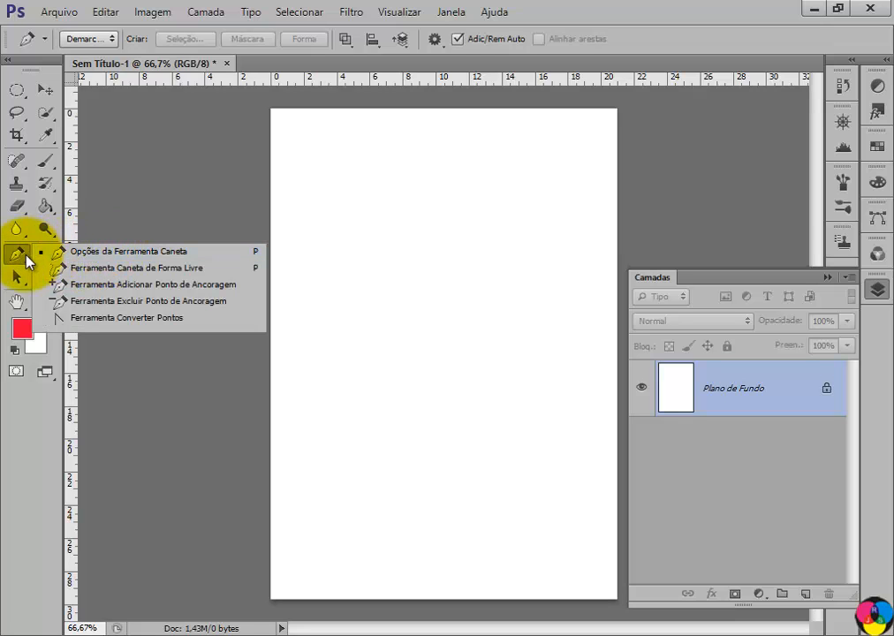
left_click(15, 253)
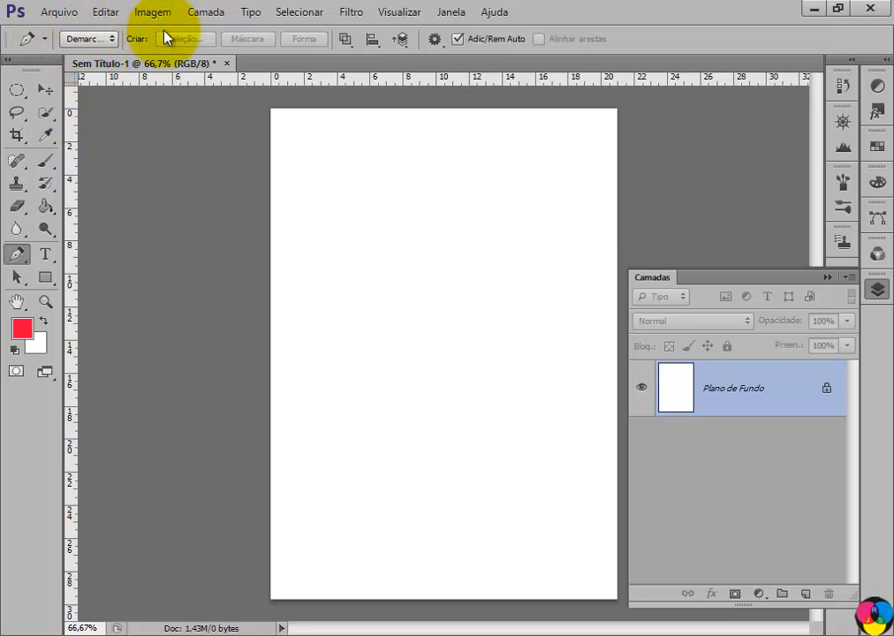
left_click(113, 40)
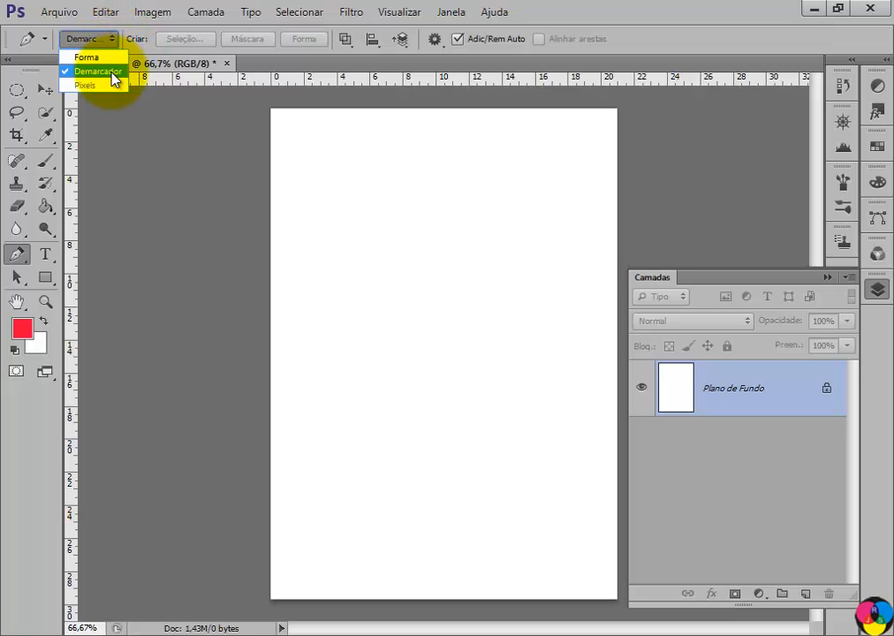
left_click(110, 71)
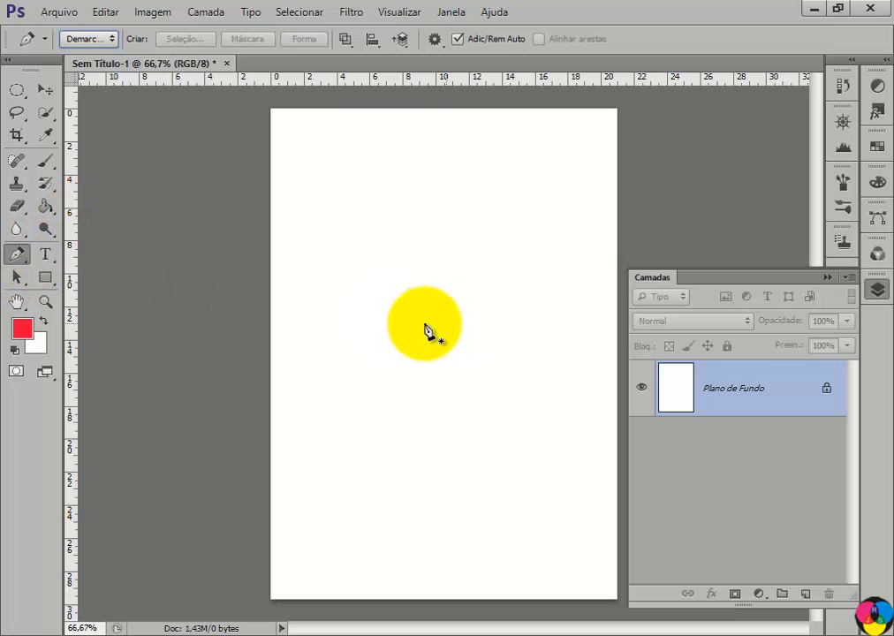
left_click(328, 326)
left_click(489, 245)
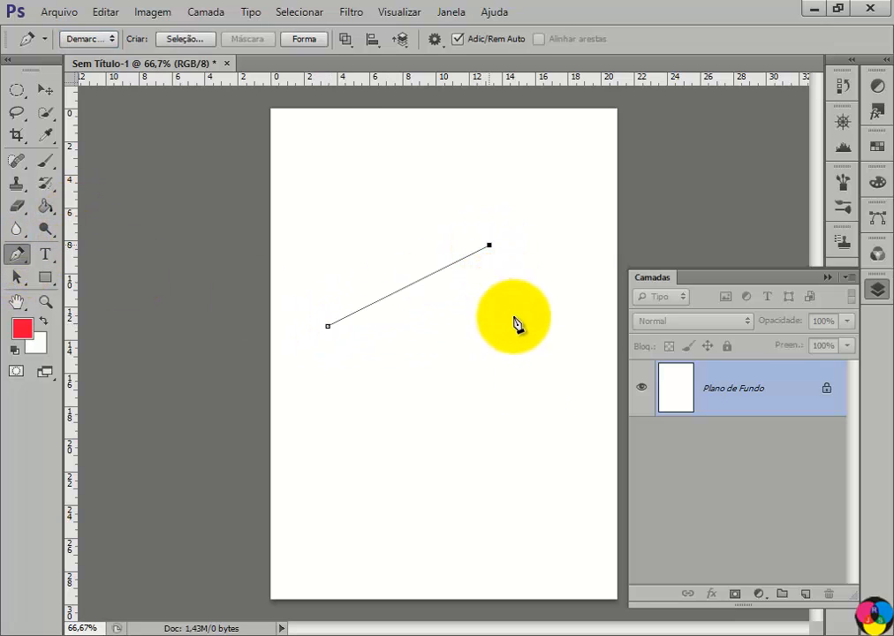
left_click(540, 418)
left_click(327, 326)
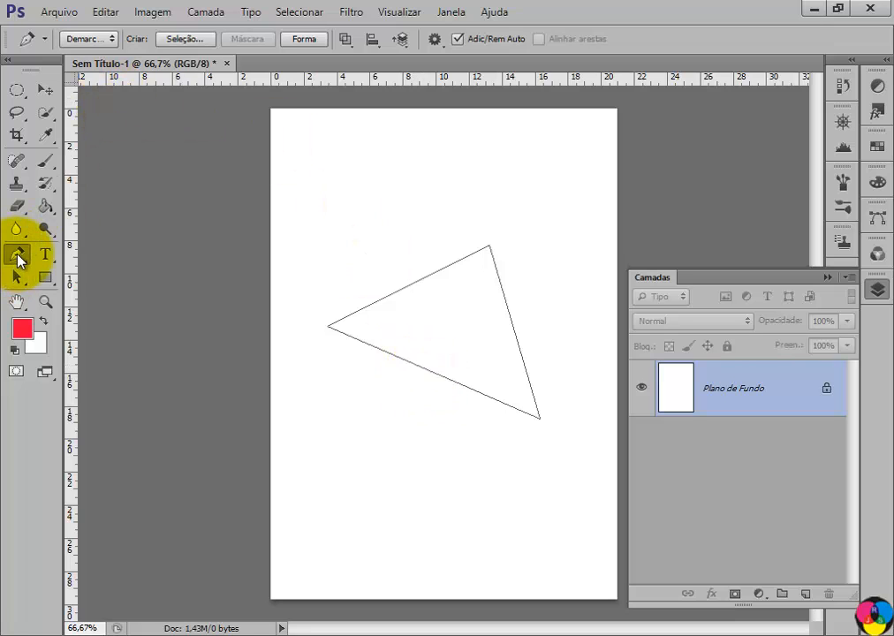
Convert the triangular path into a new anti-aliased selection with a 0-pixel feather radius, and undo the conversion.
left_click(186, 39)
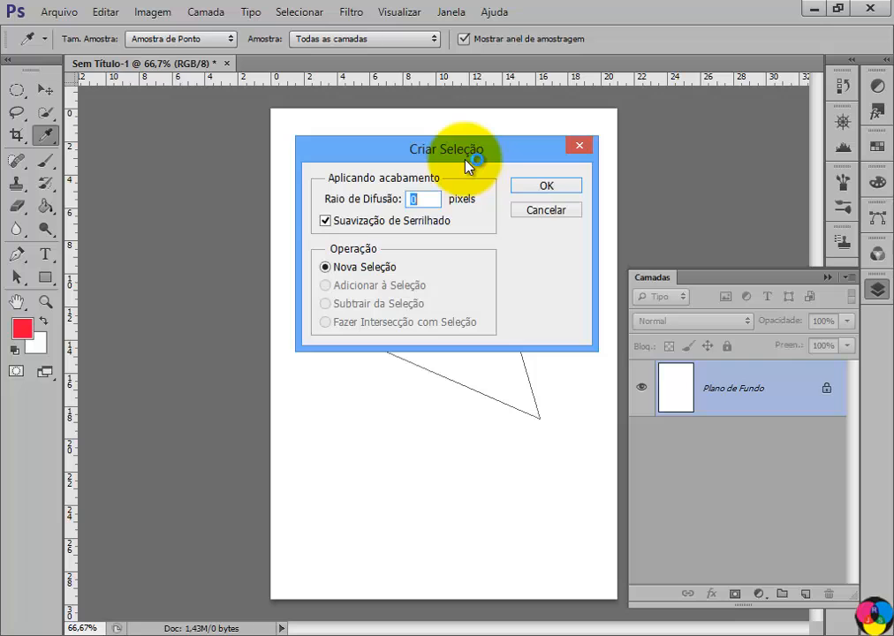
left_click(547, 187)
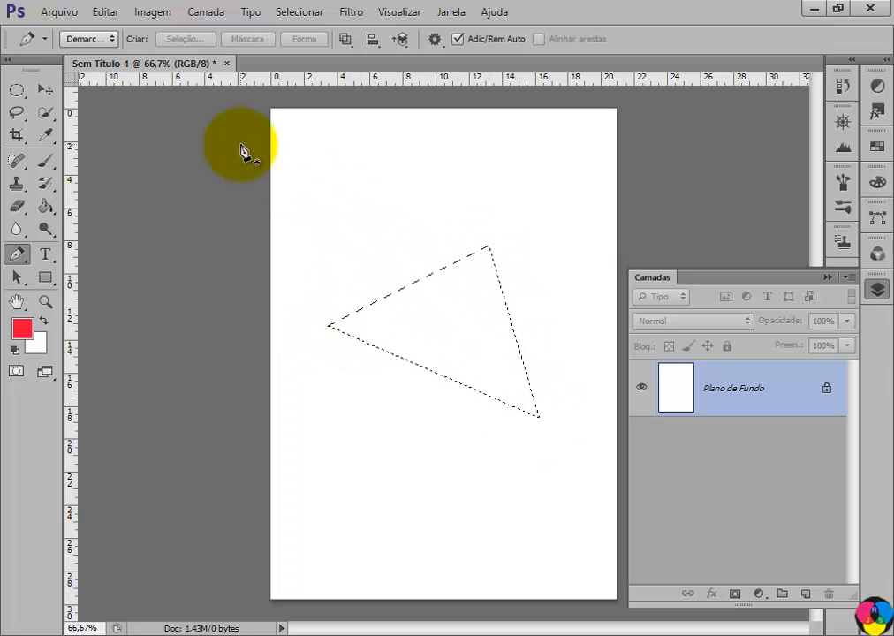
left_click(106, 12)
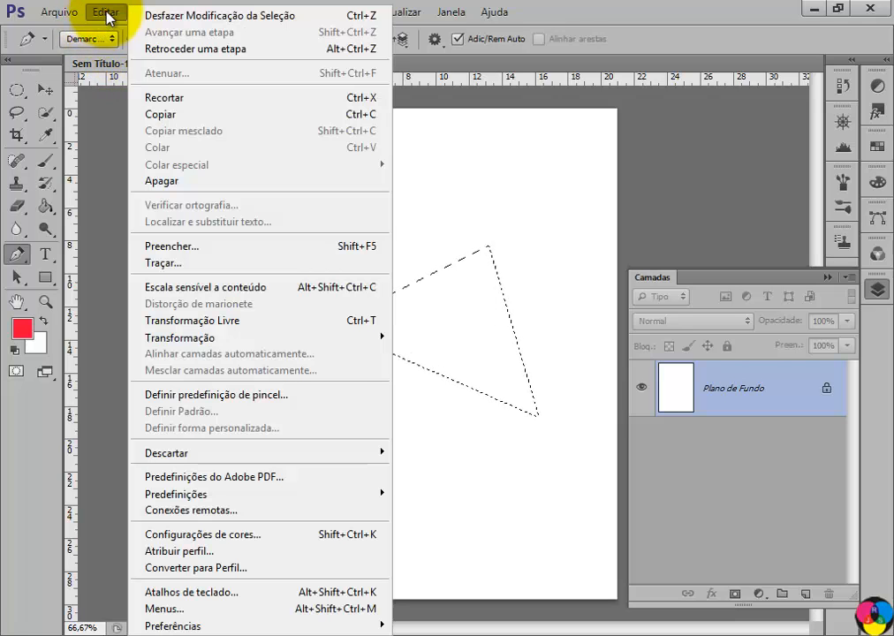
left_click(159, 17)
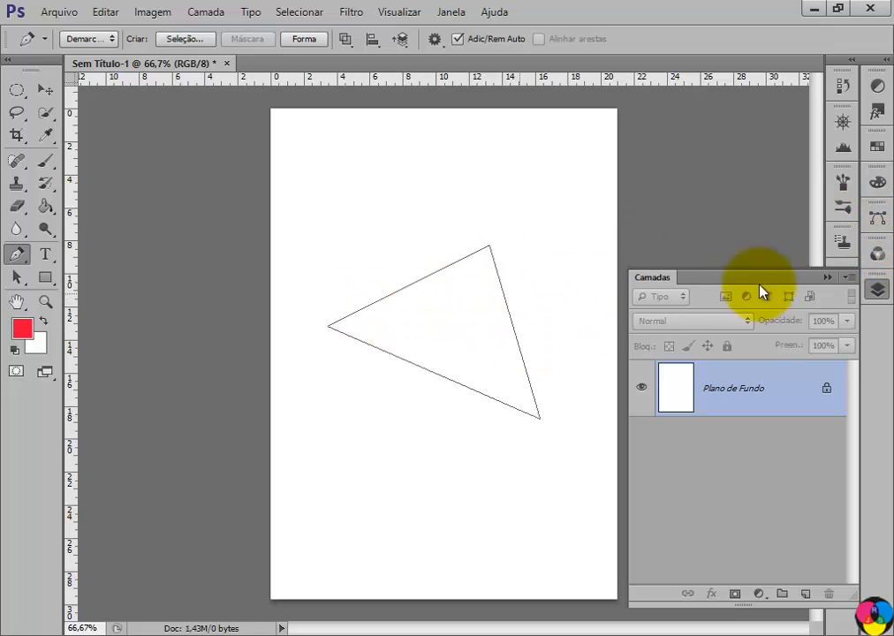
Check the triangle's work path among the document's paths and convert it into a shape layer.
left_click(880, 221)
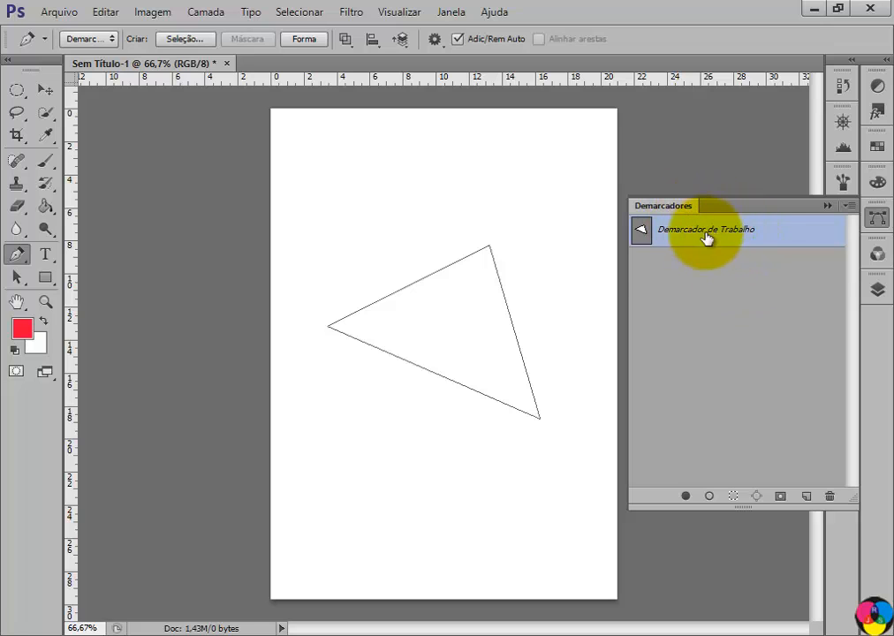
left_click(734, 499)
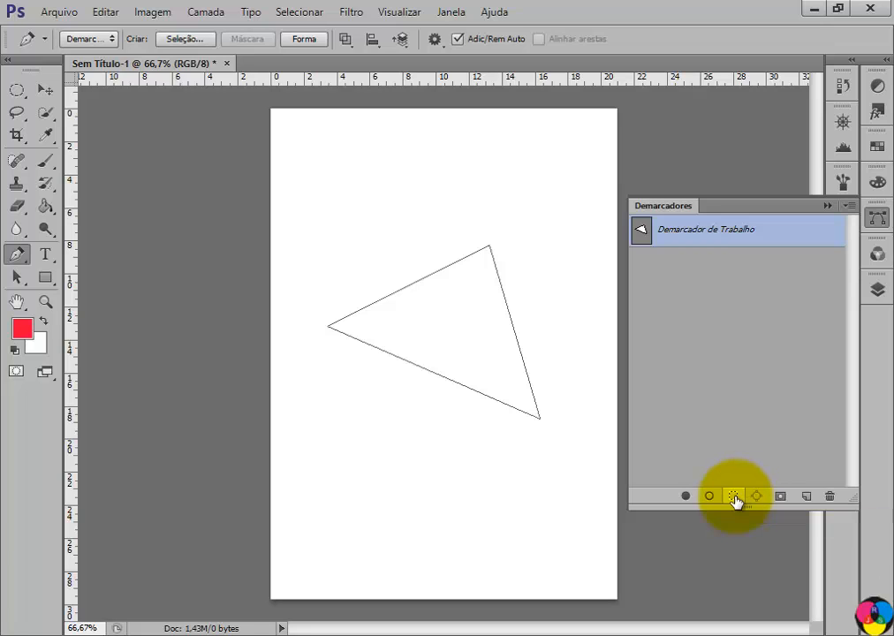
left_click(877, 289)
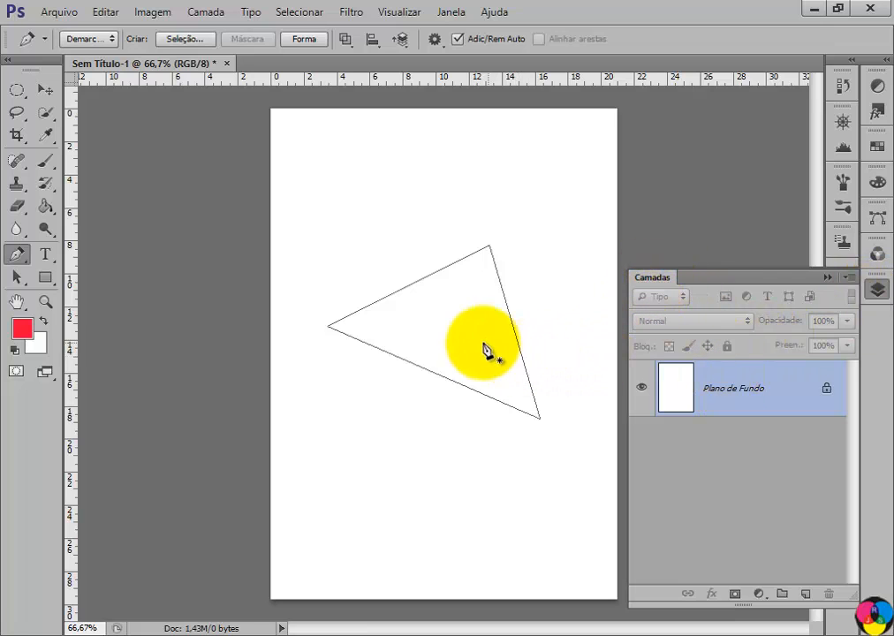
left_click(305, 38)
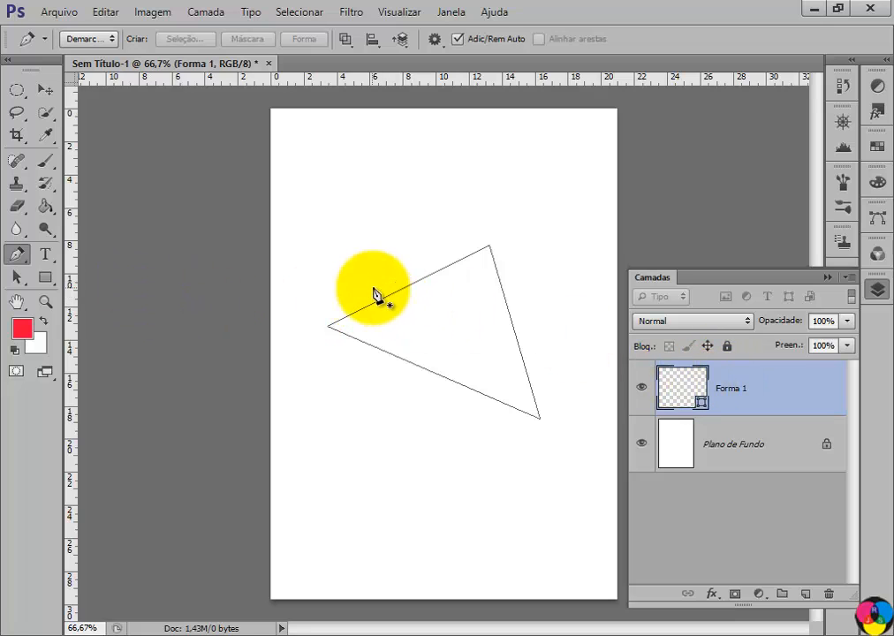
Move the whole triangle around the page with the Path Selection tool, leaving it slightly up and right of its original position.
left_click(17, 279)
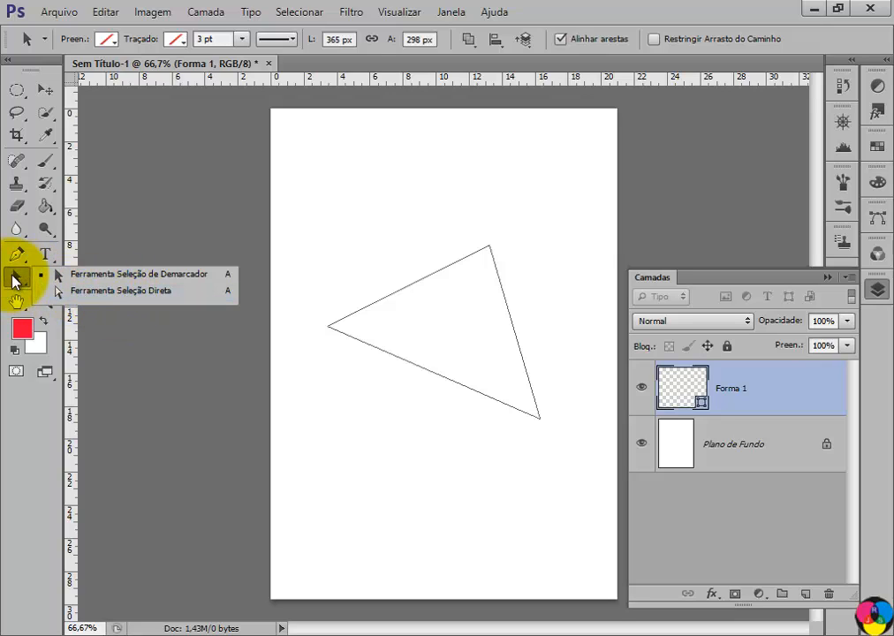
left_click(16, 279)
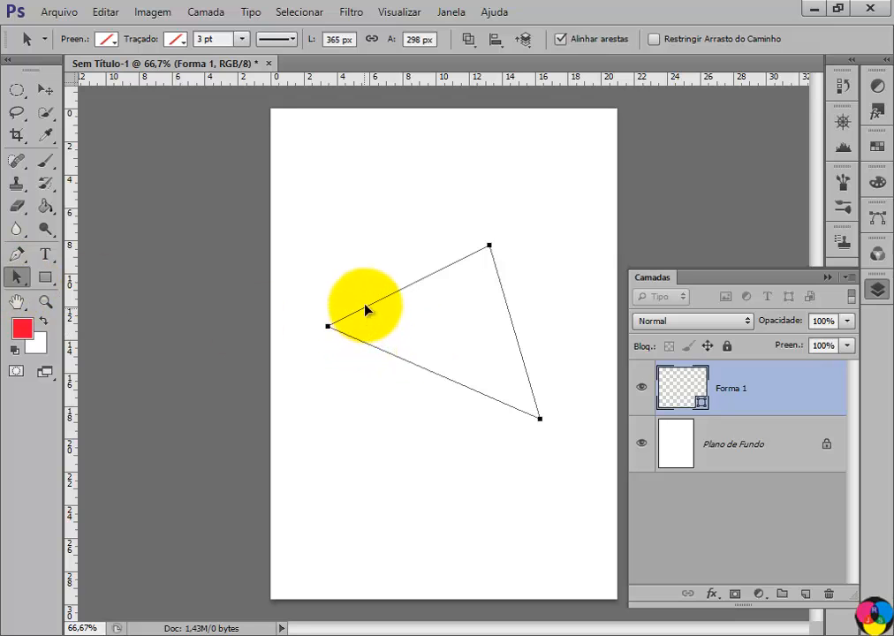
left_click_drag(366, 312, 438, 354)
left_click_drag(351, 350, 389, 415)
left_click_drag(419, 355, 392, 343)
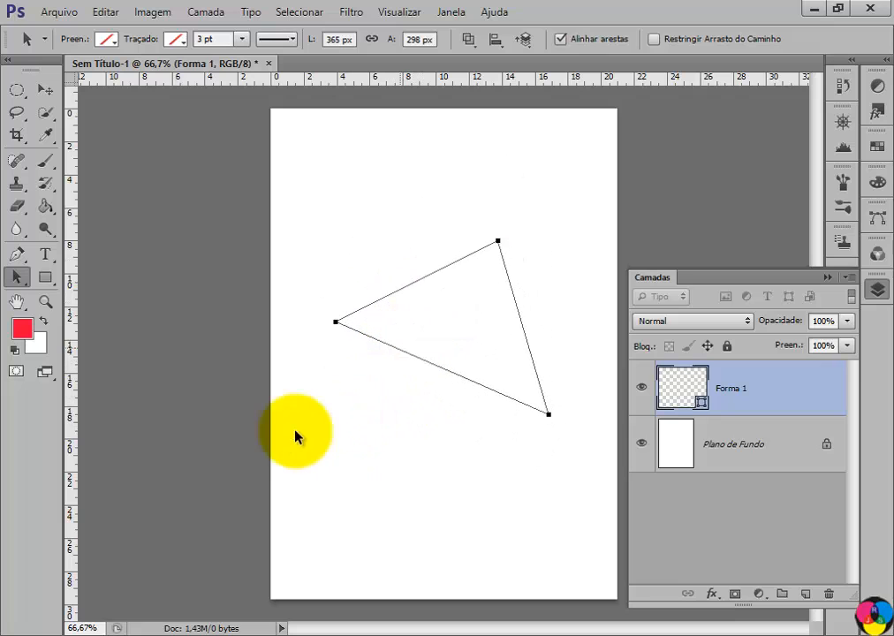
Reshape the triangle to about 369 px wide and 421 px high by moving its individual corner points with the Direct Selection tool, and deselect it.
left_click(13, 287)
left_click_drag(18, 283, 125, 297)
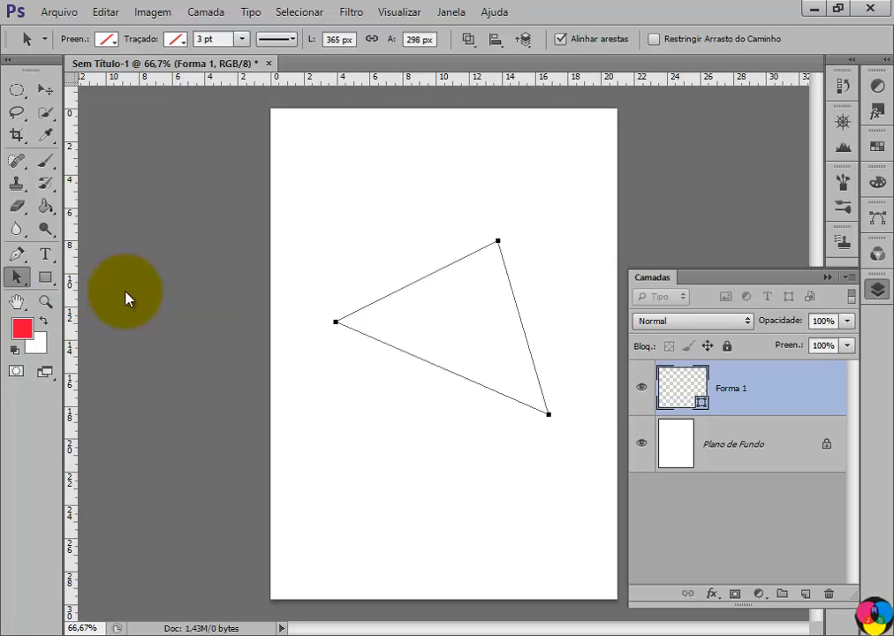
left_click(345, 336)
left_click(336, 323)
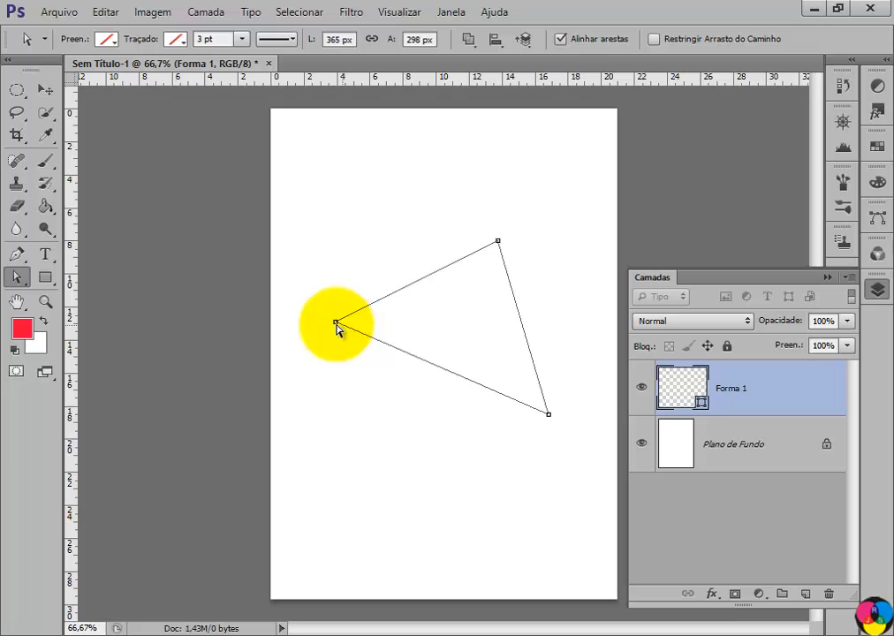
left_click_drag(336, 324, 334, 294)
left_click(497, 241)
left_click_drag(497, 241, 424, 218)
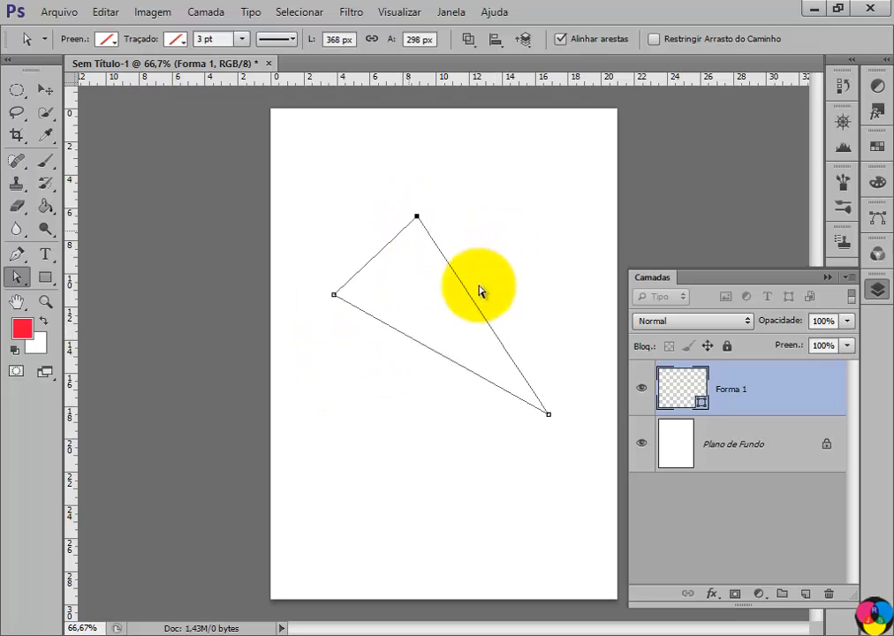
left_click_drag(548, 414, 526, 475)
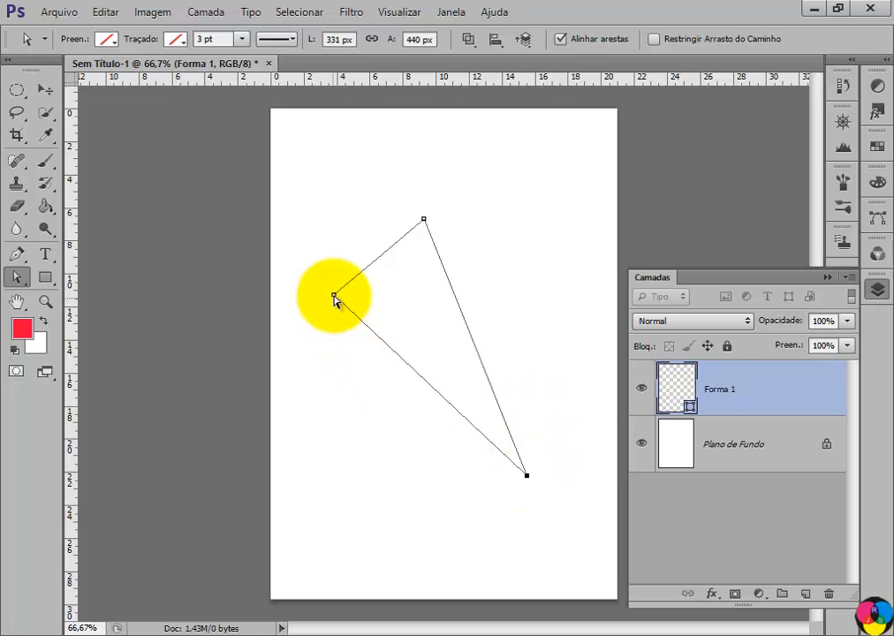
left_click_drag(335, 296, 301, 400)
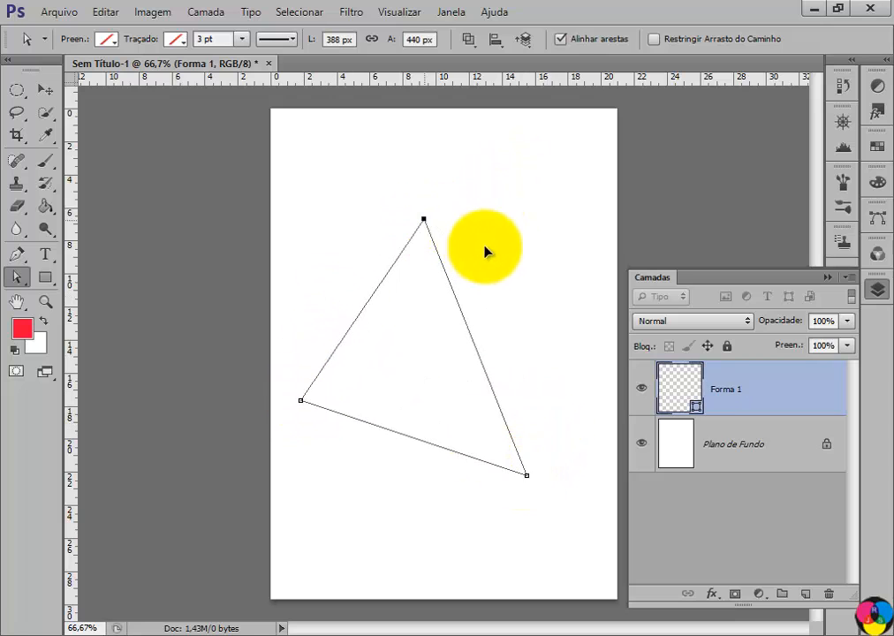
left_click_drag(424, 219, 497, 221)
left_click_drag(300, 402, 300, 363)
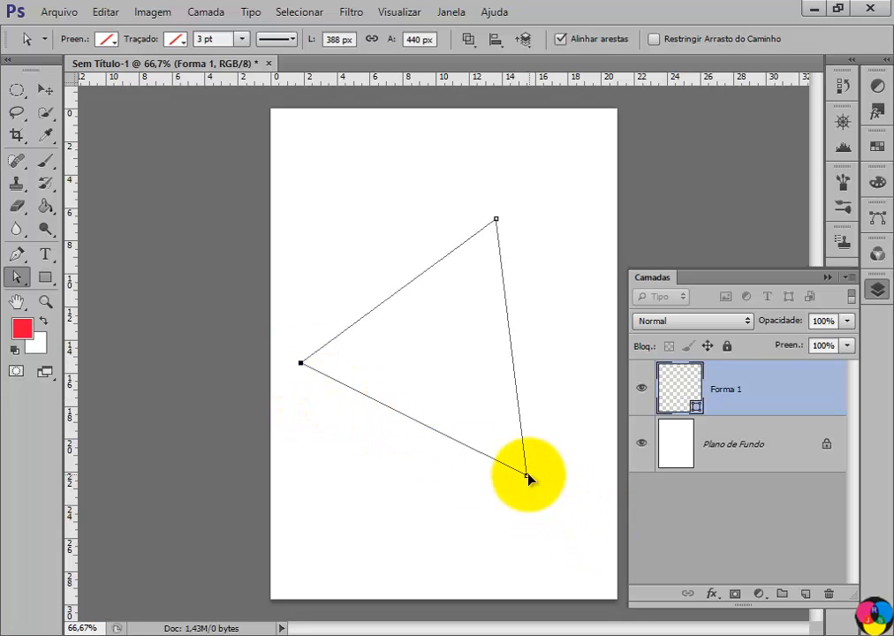
left_click_drag(527, 477, 544, 429)
left_click_drag(494, 225, 471, 231)
left_click_drag(309, 370, 326, 383)
mouse_move(544, 428)
left_mouse_down()
mouse_move(559, 415)
mouse_move(545, 412)
left_mouse_up()
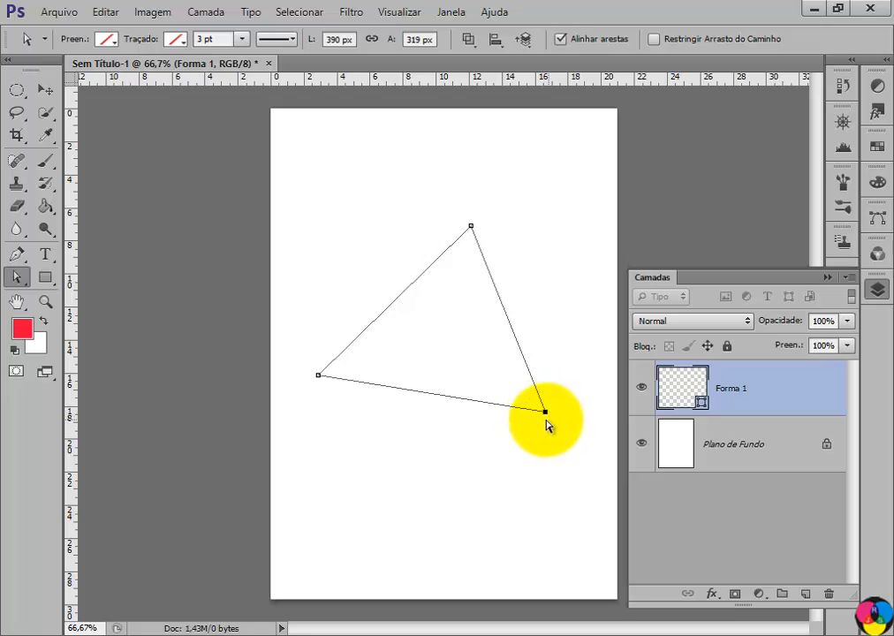
left_click_drag(546, 413, 491, 465)
left_click_drag(444, 442, 533, 477)
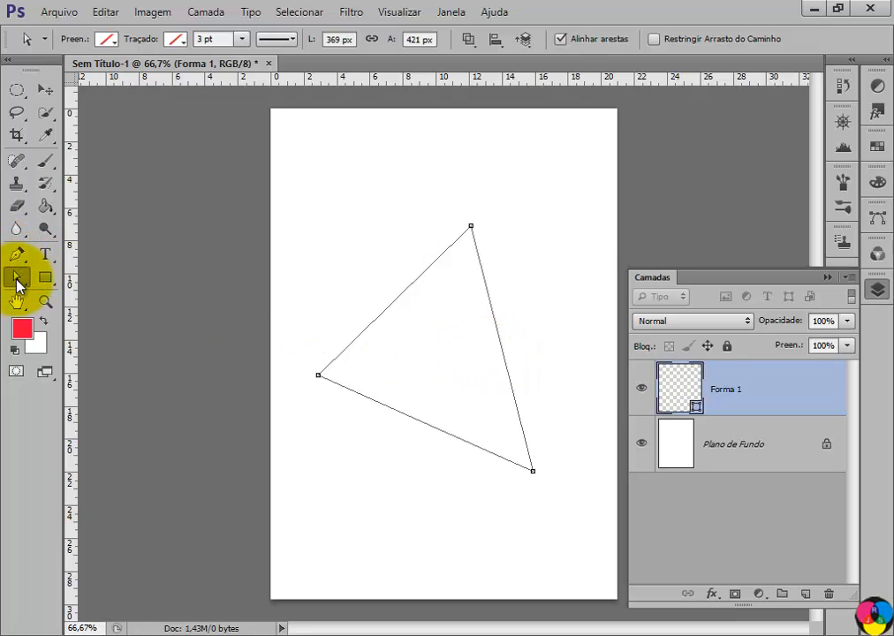
left_click(124, 228)
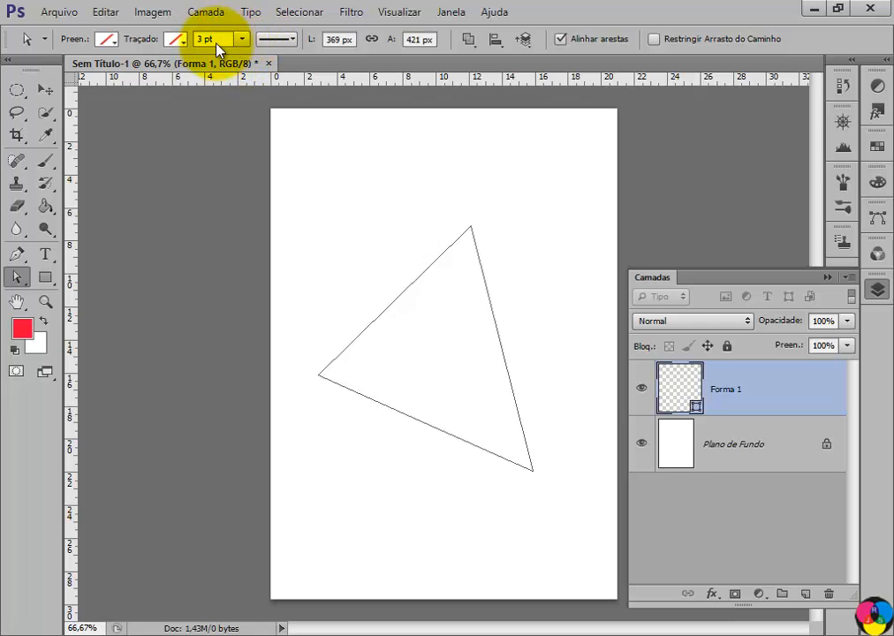
left_click(293, 39)
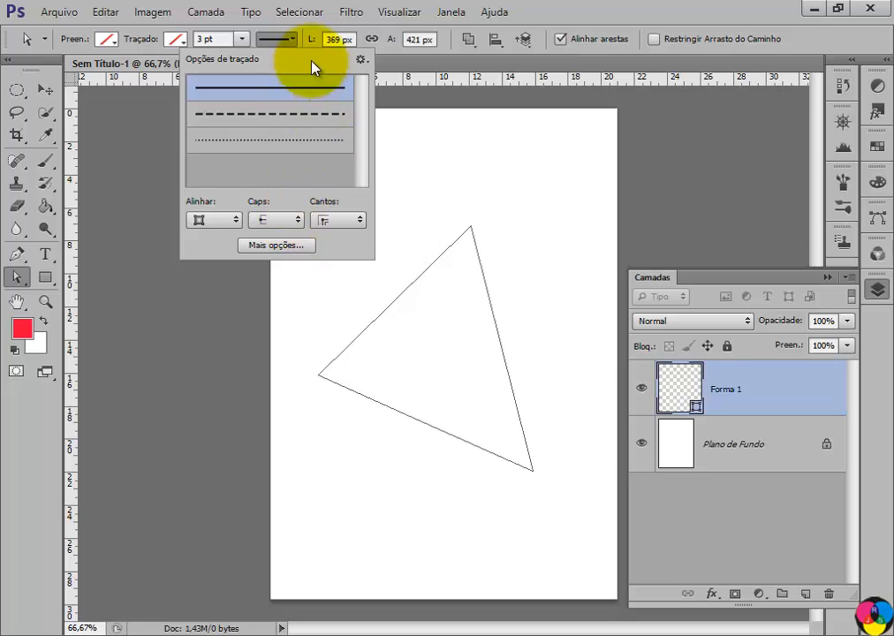
left_click(295, 41)
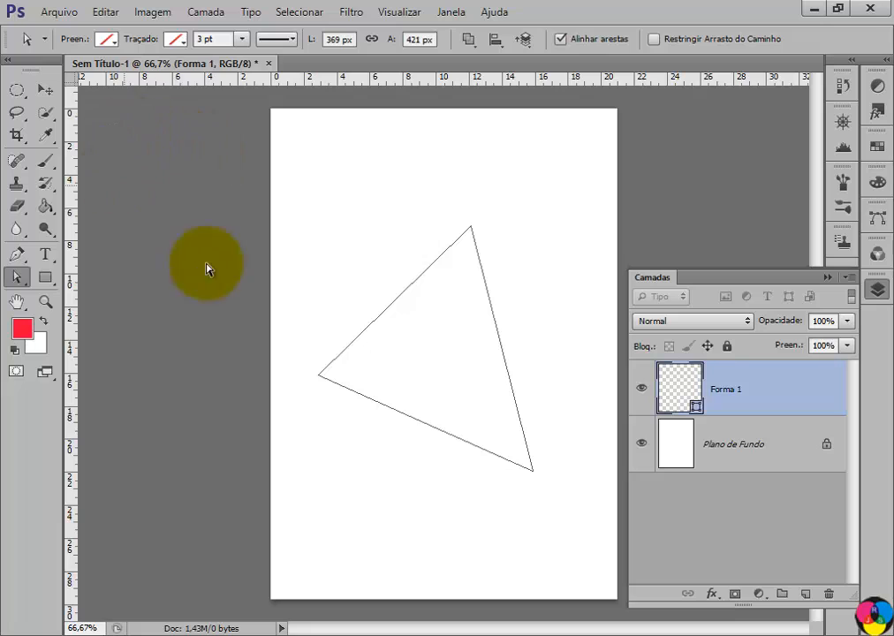
Select the whole triangle with the Path Selection tool and give it a solid red fill and a solid blue stroke.
left_click(18, 281)
left_click(93, 247)
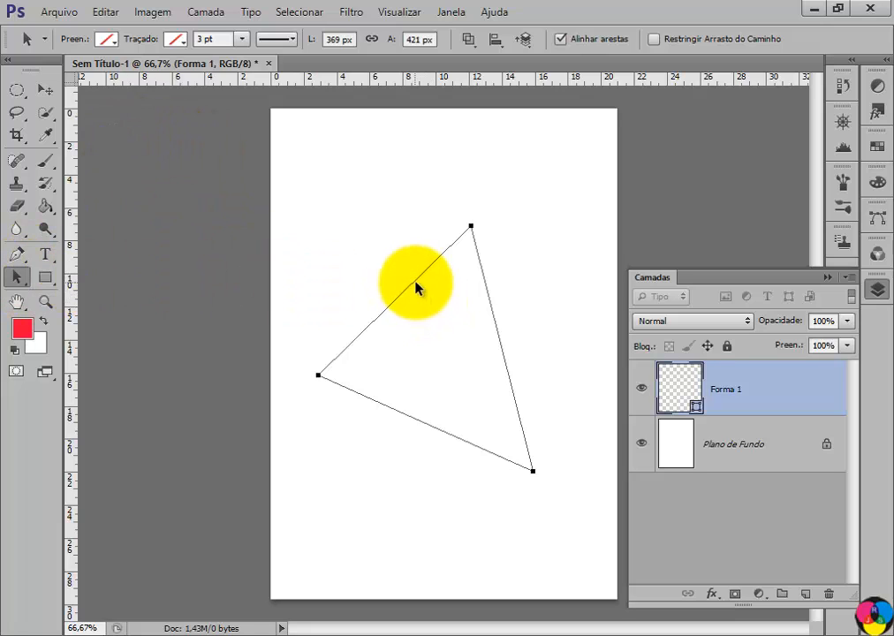
left_click(115, 42)
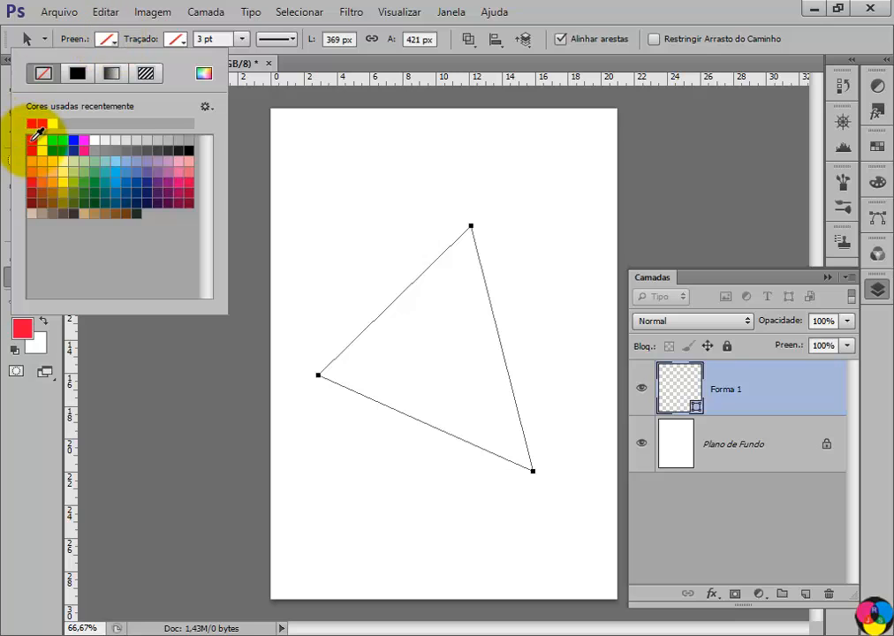
left_click(30, 139)
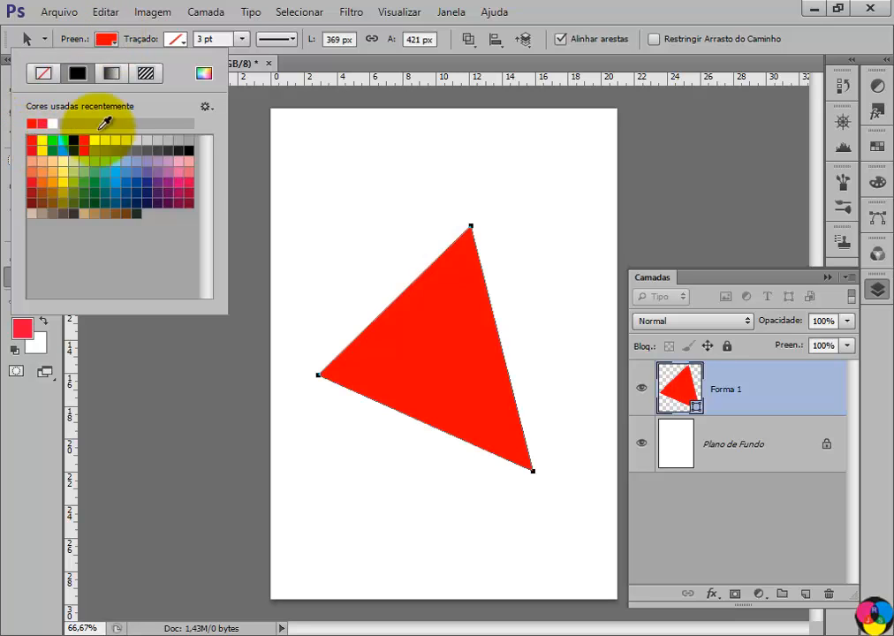
left_click(186, 42)
left_click(186, 42)
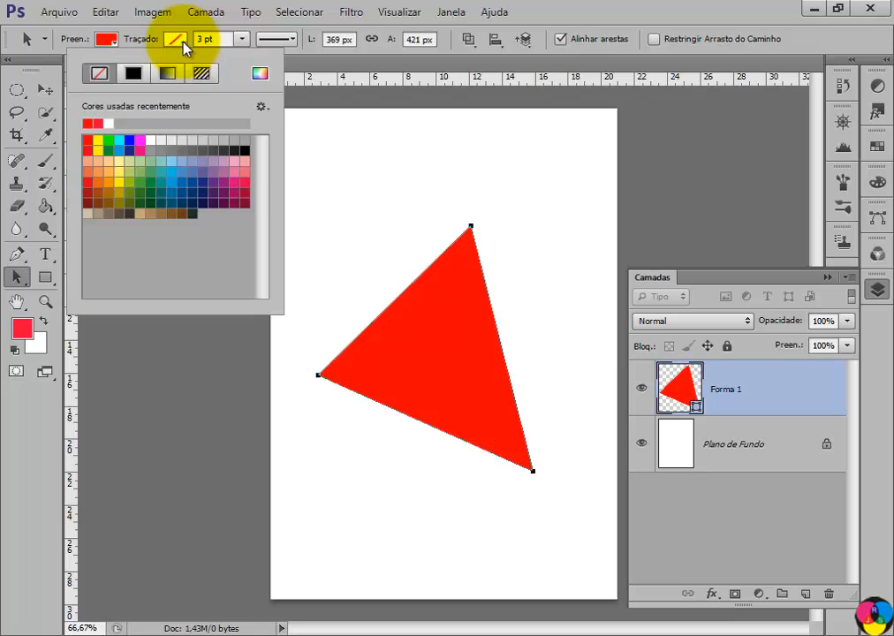
left_click(127, 142)
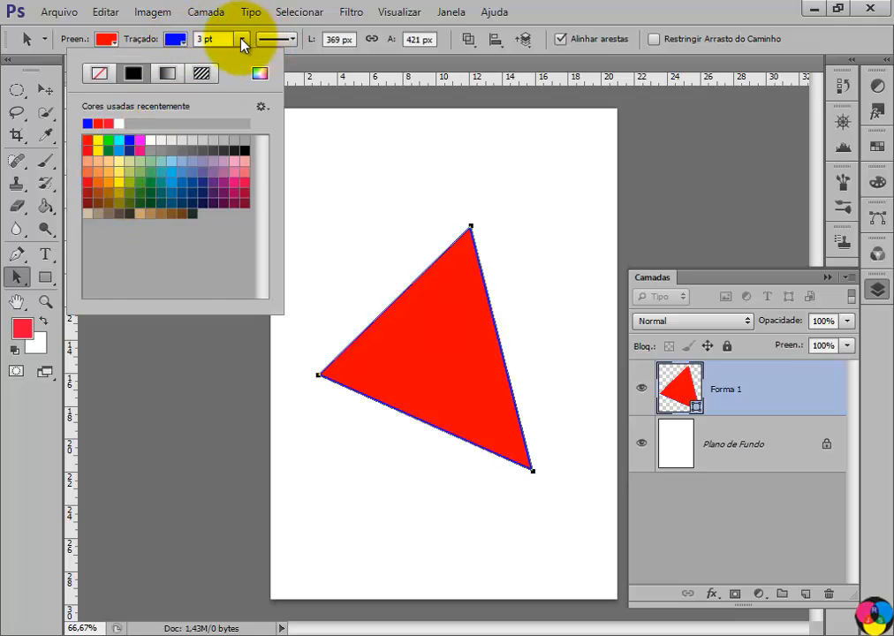
Set the triangle's stroke width to 9 pt and apply the dotted stroke style to it.
left_click(242, 43)
left_click(241, 41)
left_click_drag(244, 58, 251, 60)
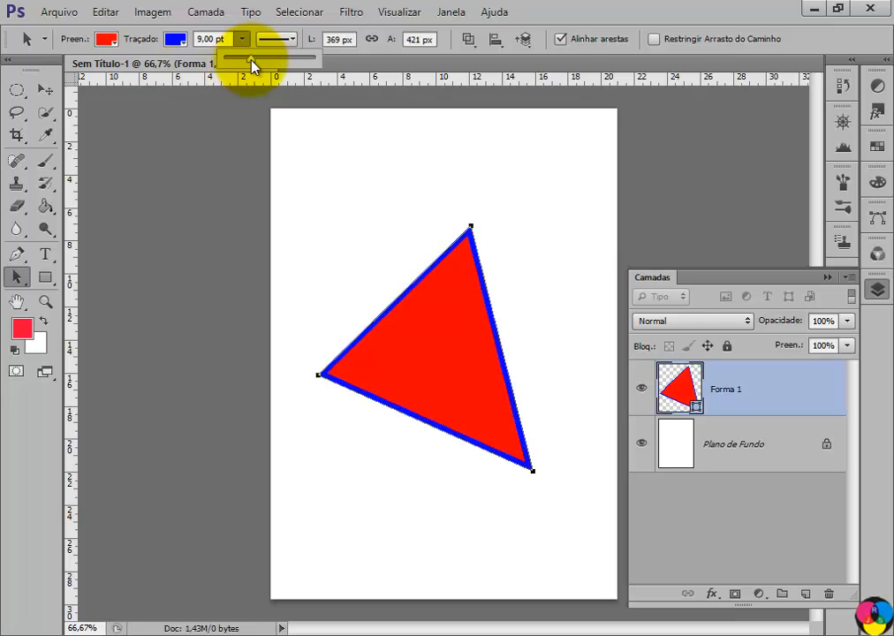
left_click(292, 41)
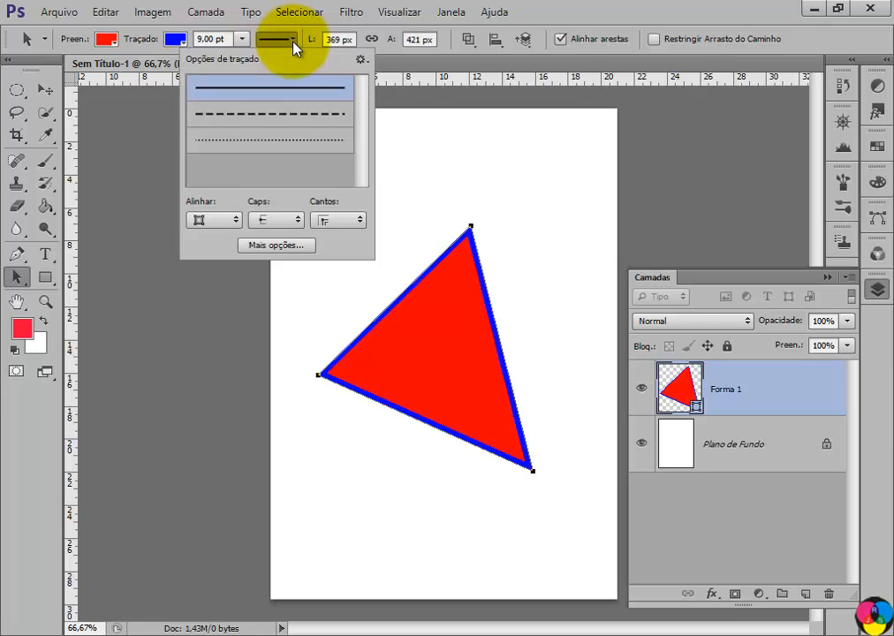
left_click(272, 147)
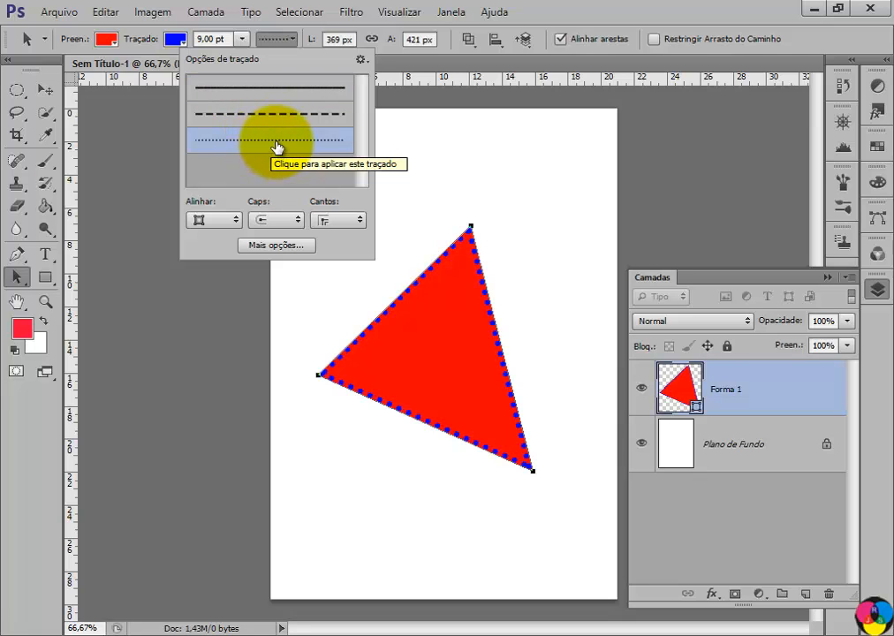
left_click_drag(277, 146, 289, 160)
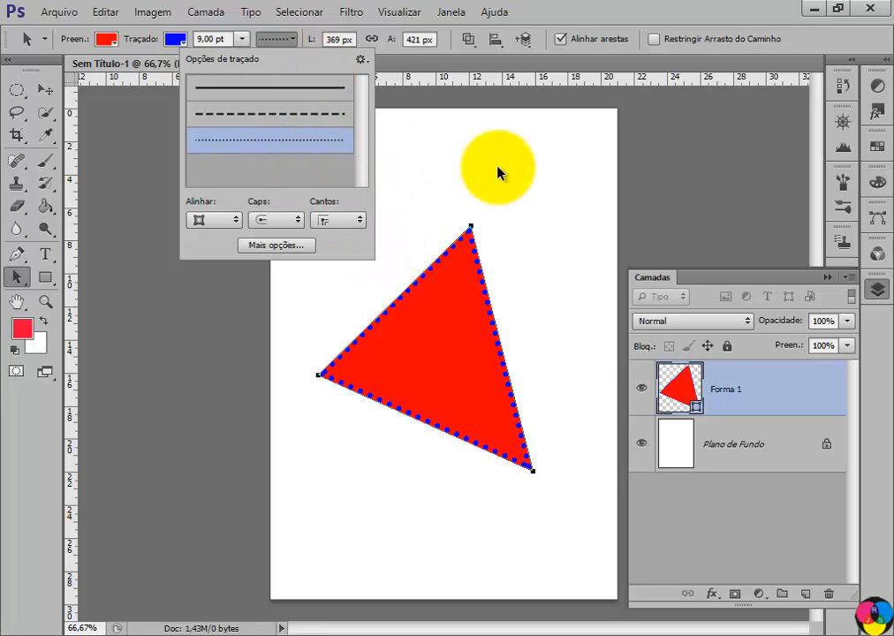
key("Escape")
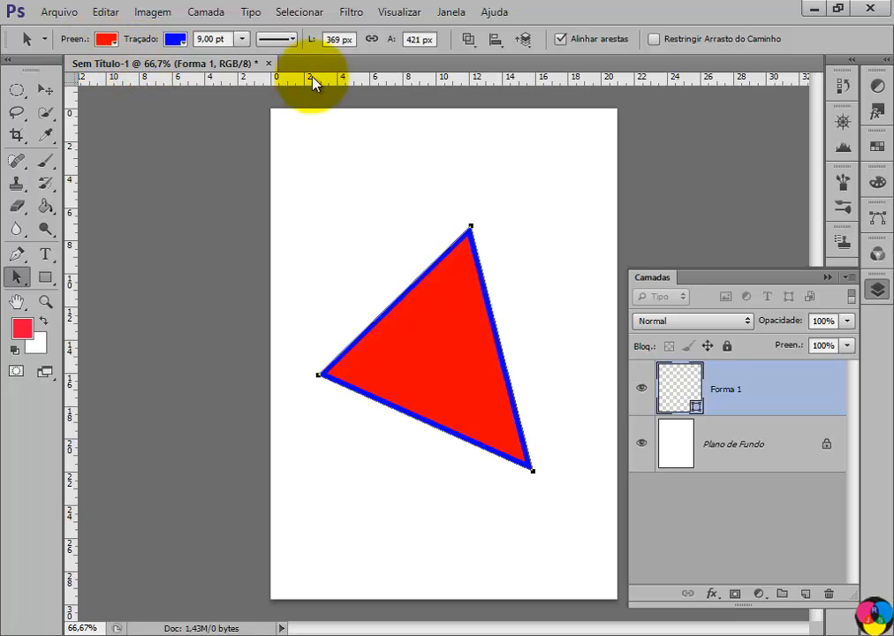
Resize the triangle proportionally to 200 px wide with width and height linked, and move it up the page with the Path Selection tool.
left_click(372, 40)
double_click(337, 39)
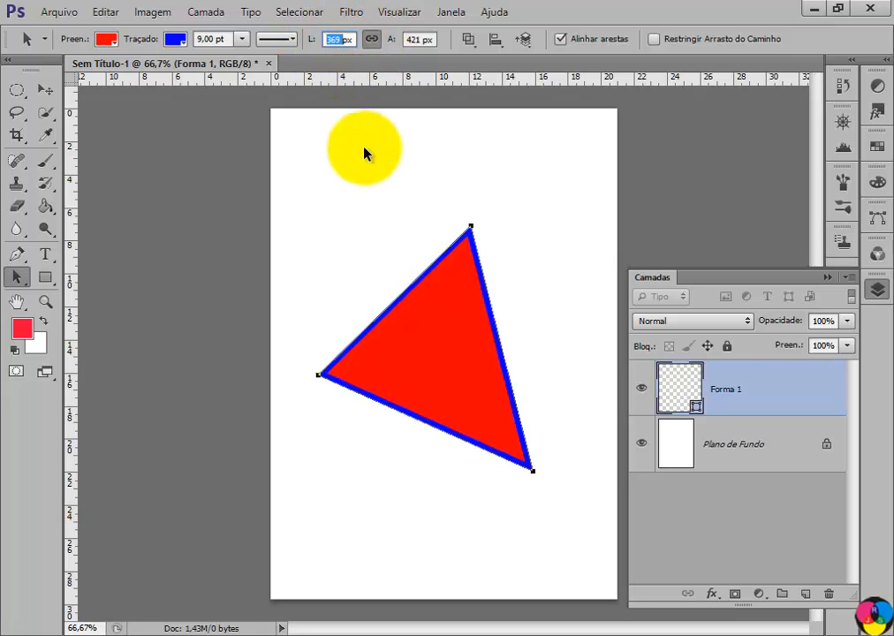
type("200")
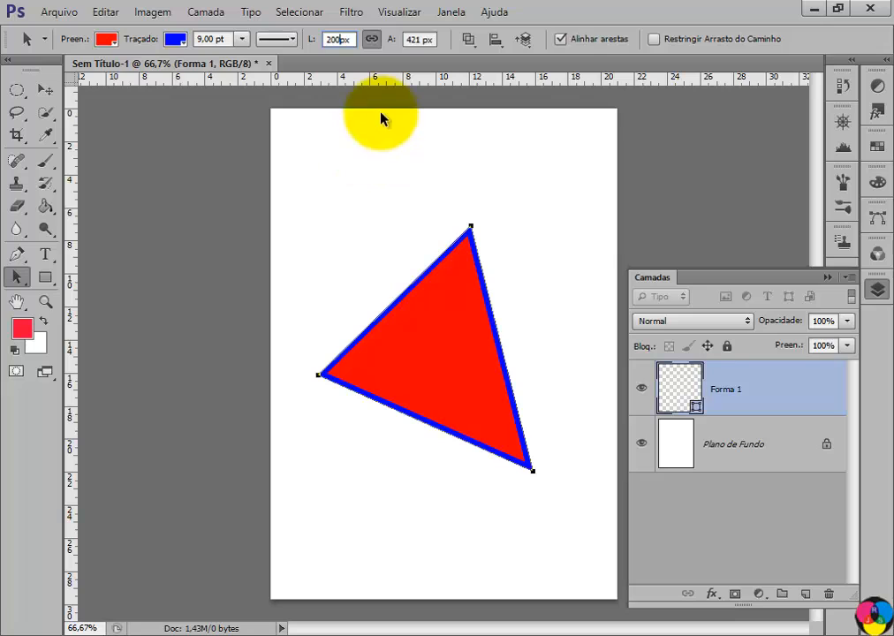
left_click(372, 40)
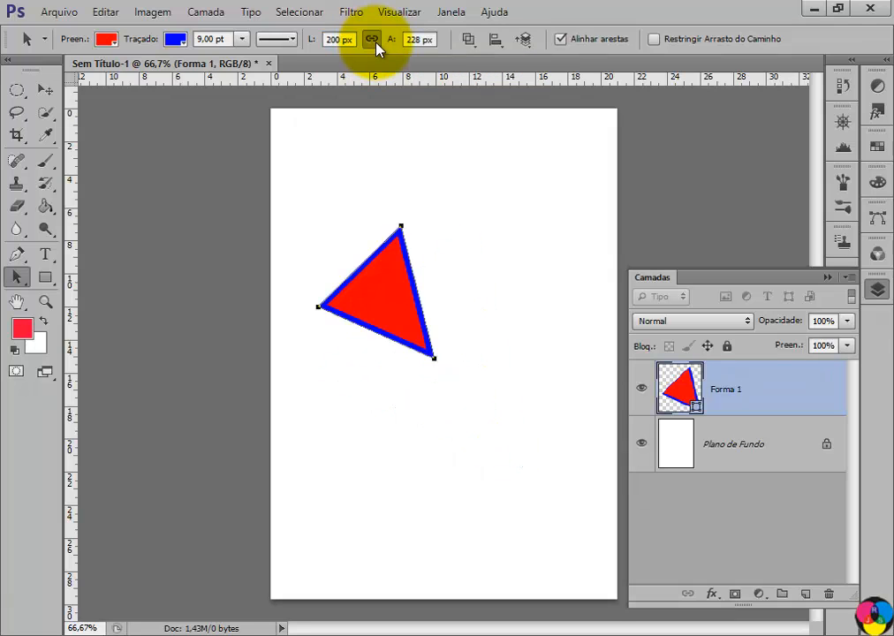
left_click_drag(379, 300, 433, 309)
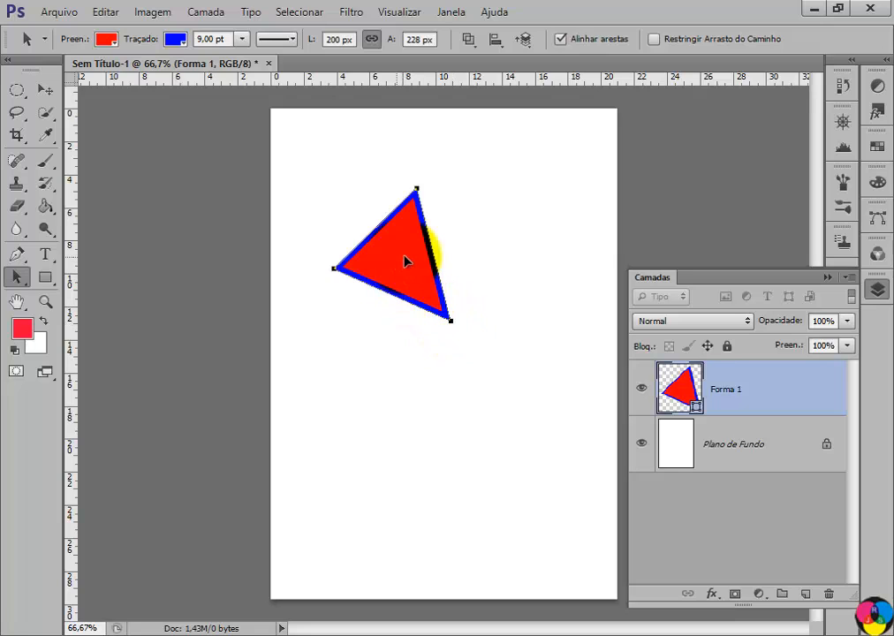
mouse_move(405, 260)
left_mouse_down()
mouse_move(385, 303)
mouse_move(409, 281)
mouse_move(425, 333)
mouse_move(411, 275)
left_mouse_up()
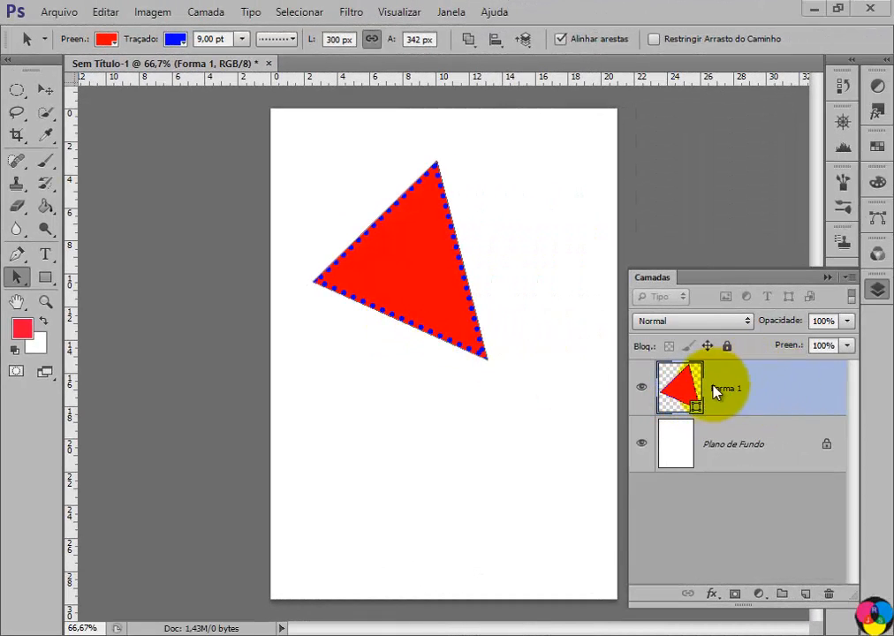
Draw a four-sided path with the Pen tool on the same shape layer, overlapping the triangle's lower-right corner.
left_click(17, 255)
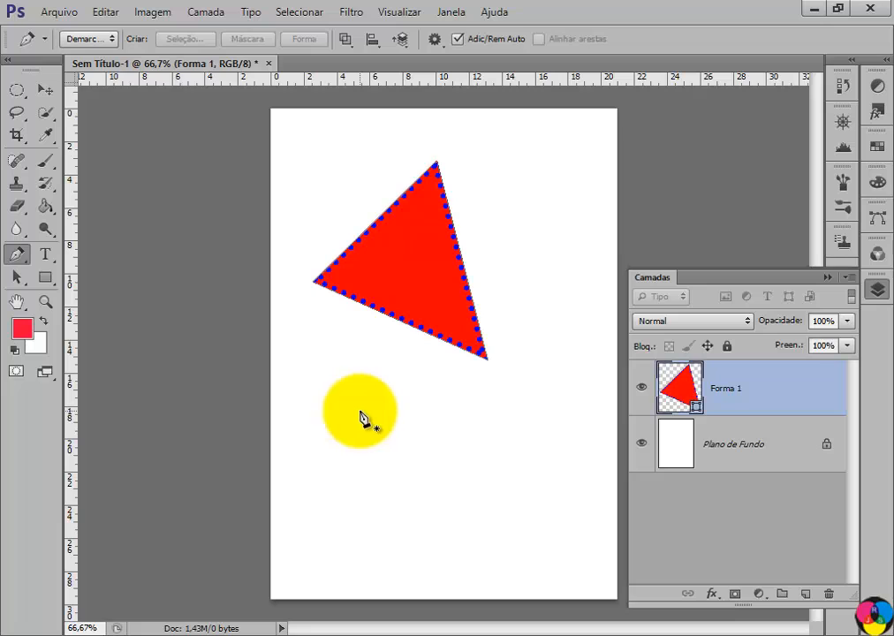
left_click(500, 263)
left_click(595, 357)
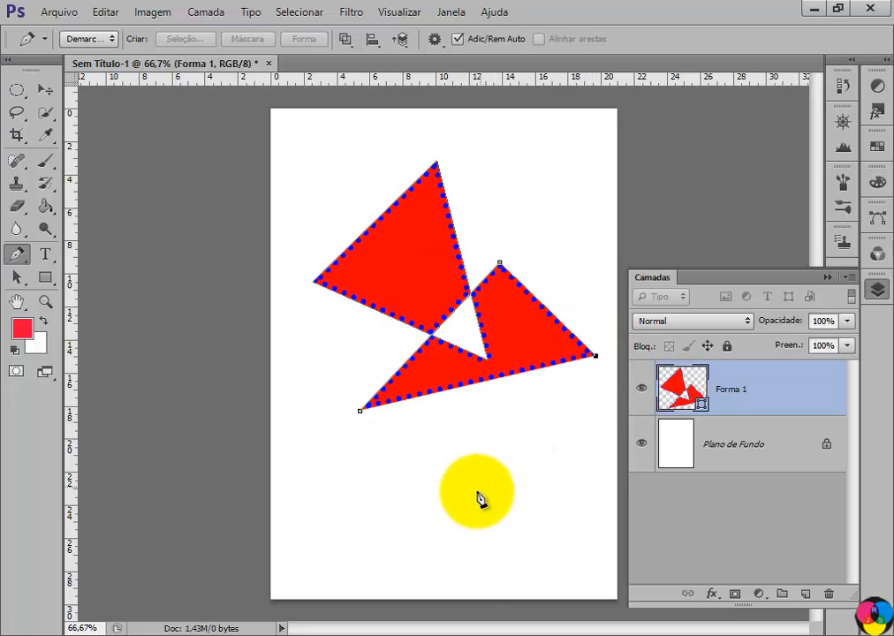
left_click(480, 492)
left_click(360, 412)
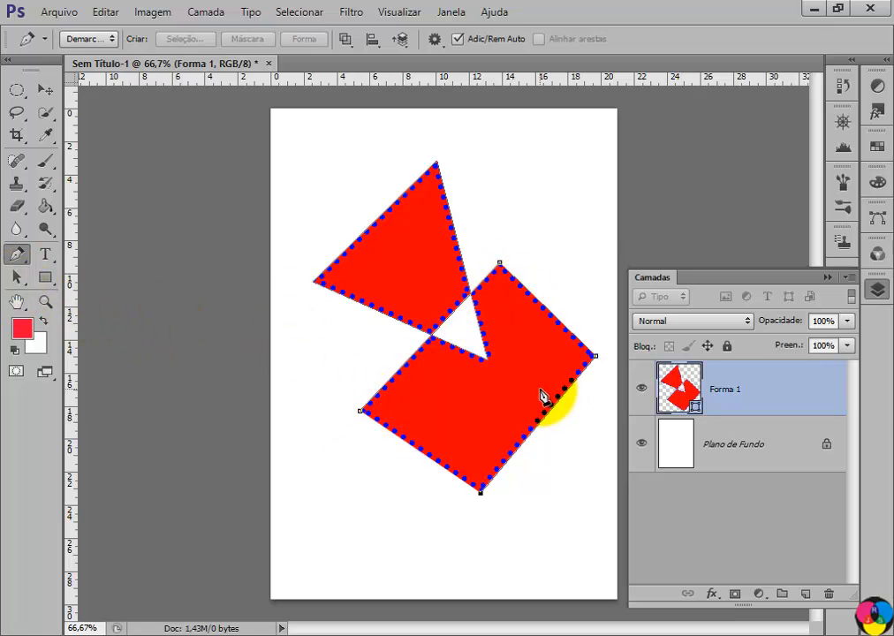
With the Path Selection tool active, try combining the four-sided shape with the triangle and subtracting it as the front shape.
left_click(18, 281)
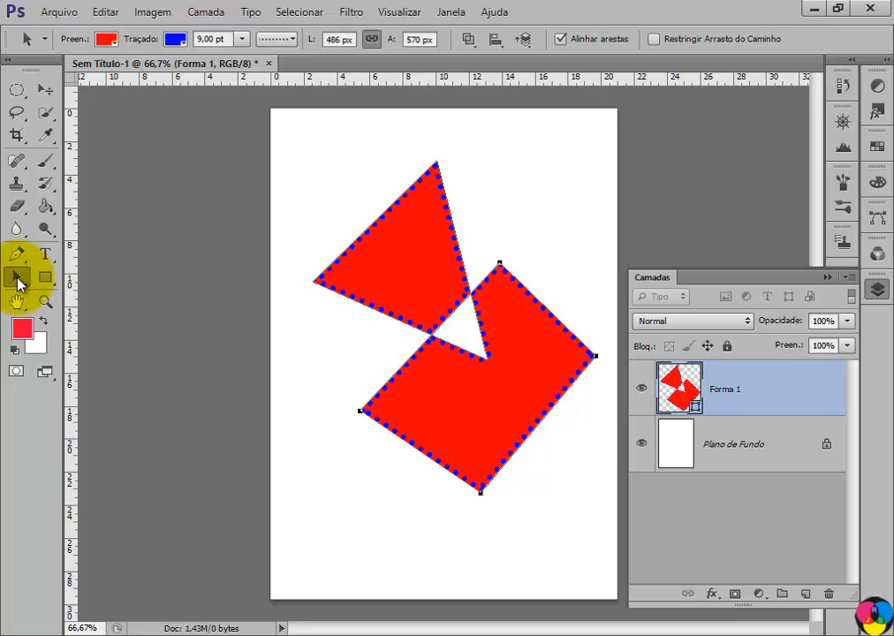
left_click(18, 281)
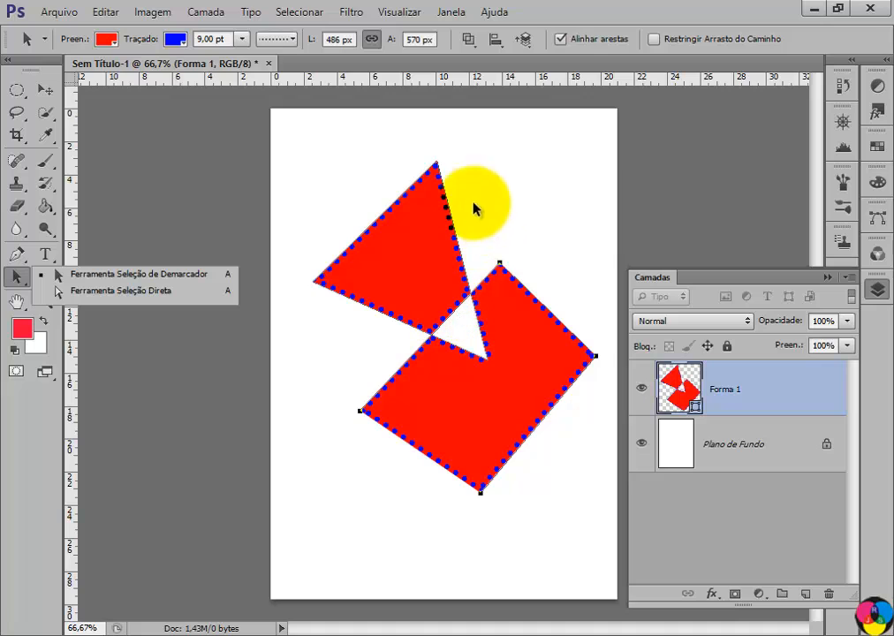
left_click(475, 42)
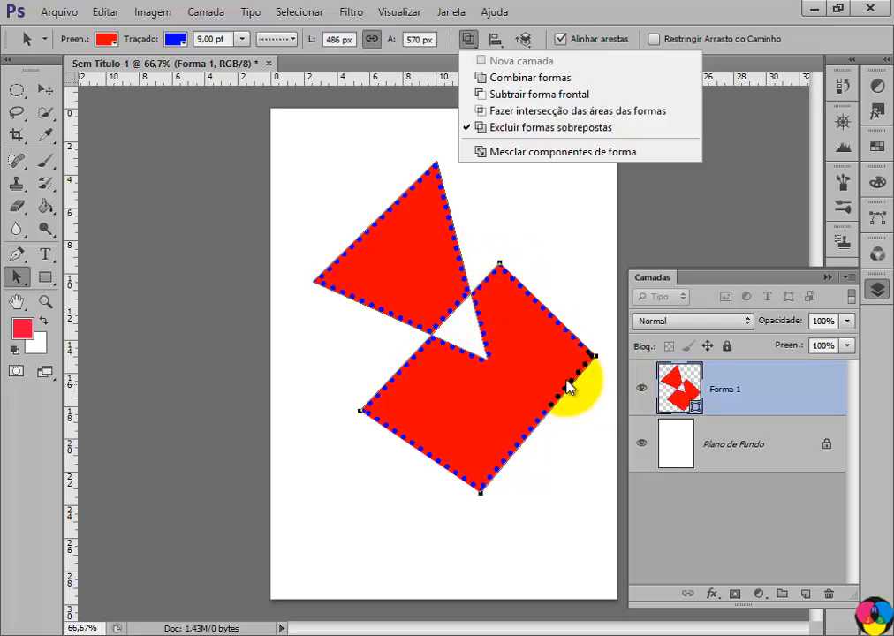
left_click(498, 84)
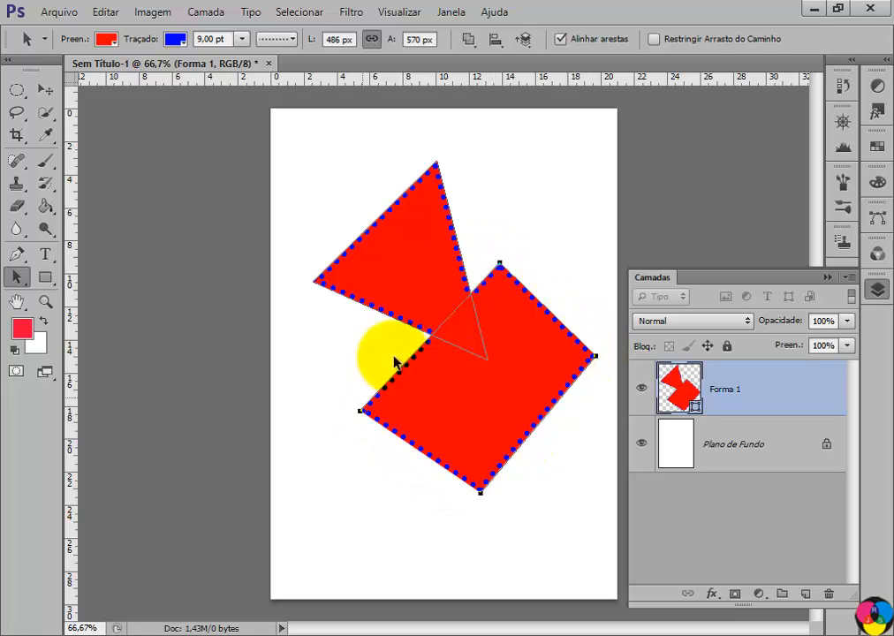
left_click(471, 40)
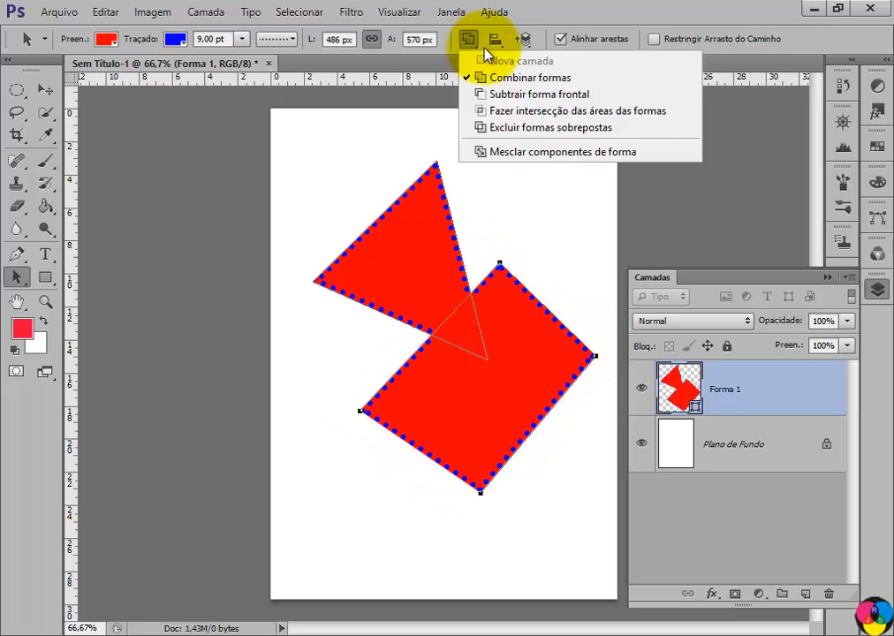
left_click(507, 95)
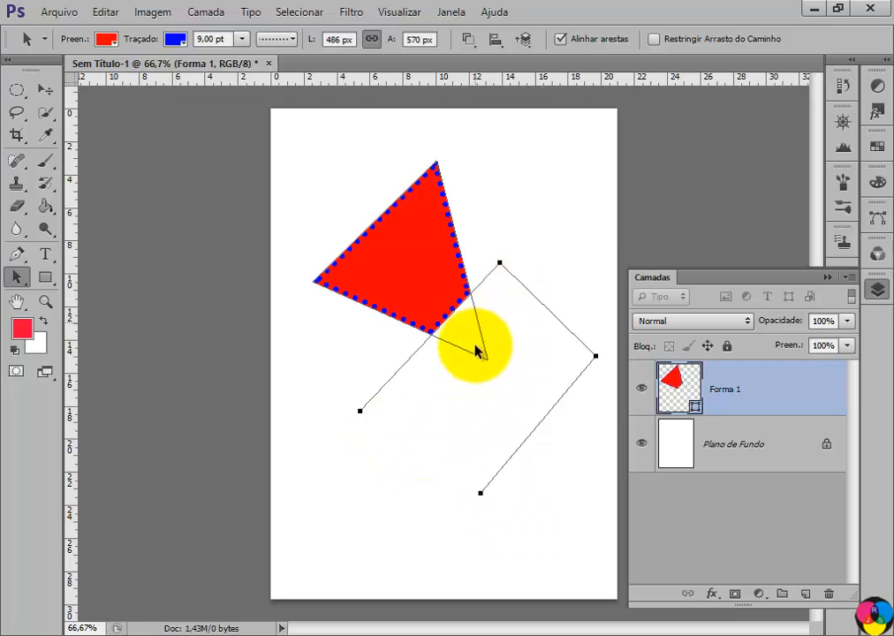
Try intersecting the areas of the two shapes, and set the path operation back to excluding overlapping shapes.
left_click(471, 42)
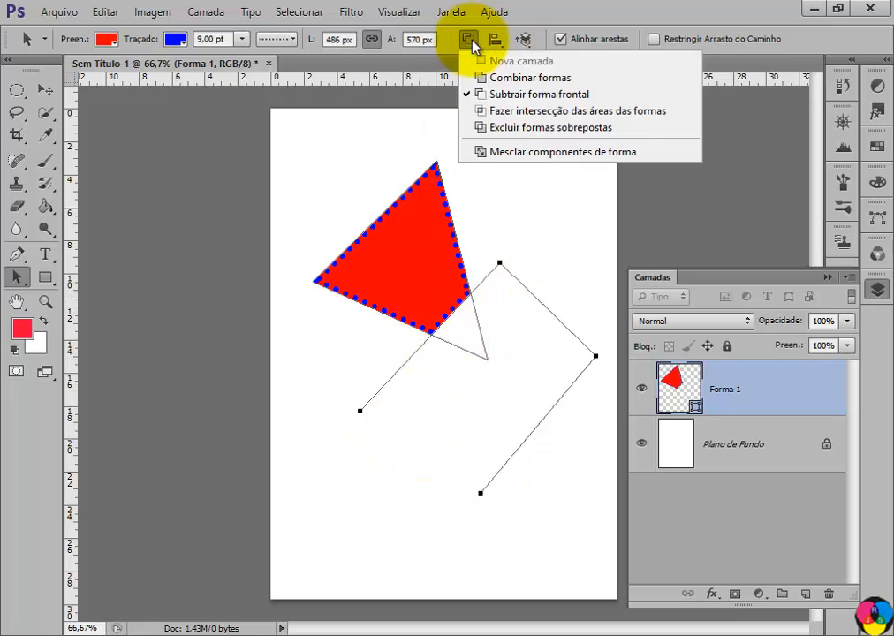
left_click(533, 112)
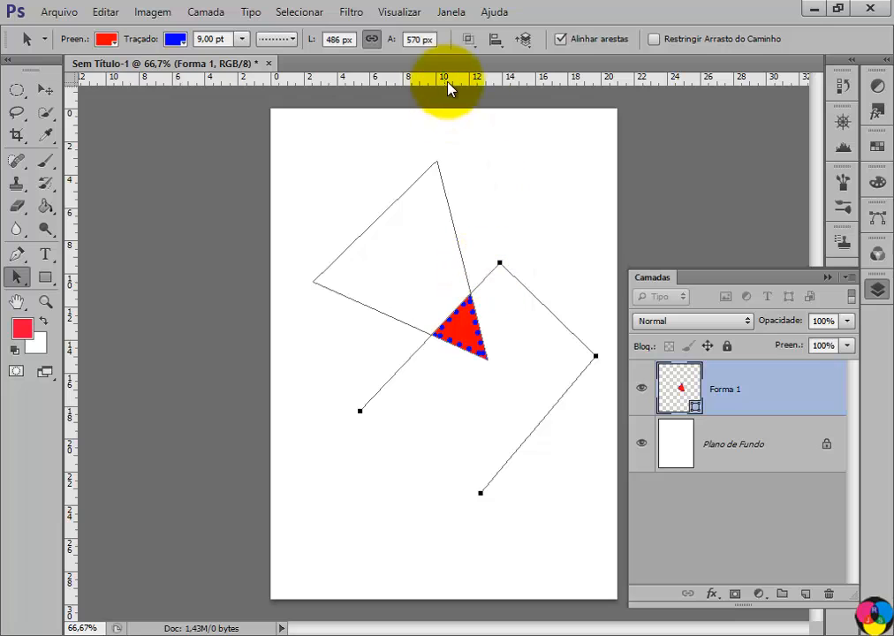
left_click(468, 39)
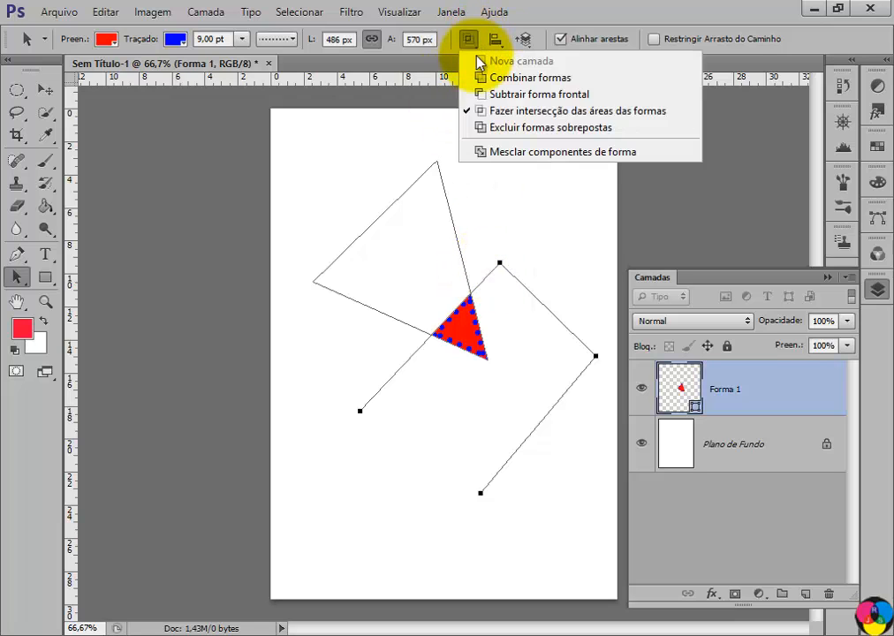
left_click(494, 130)
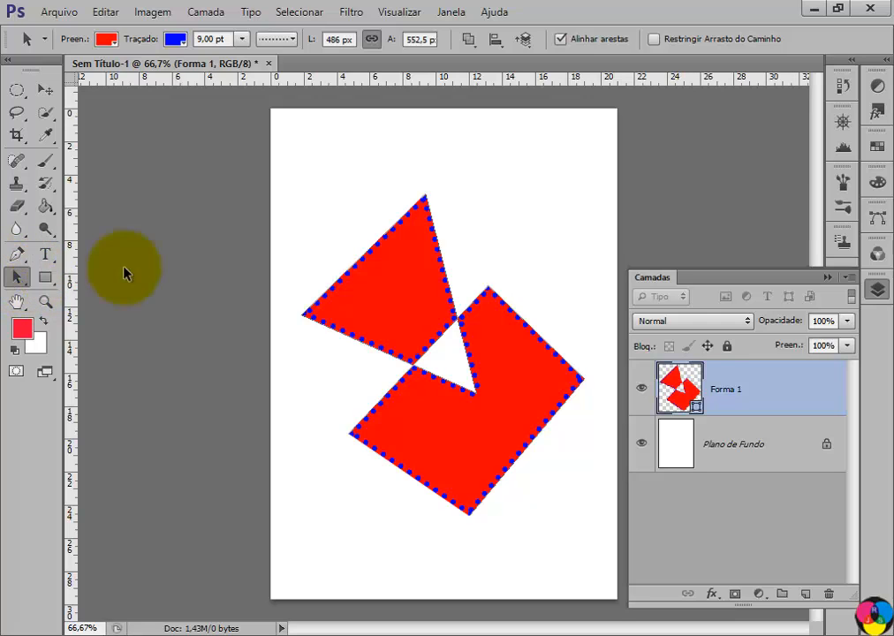
Move the triangle above the four-sided shape so they no longer overlap, and align both selected shapes by their horizontal centers.
left_click_drag(397, 316, 379, 249)
left_click_drag(455, 407, 468, 460)
left_click_drag(402, 277, 409, 284)
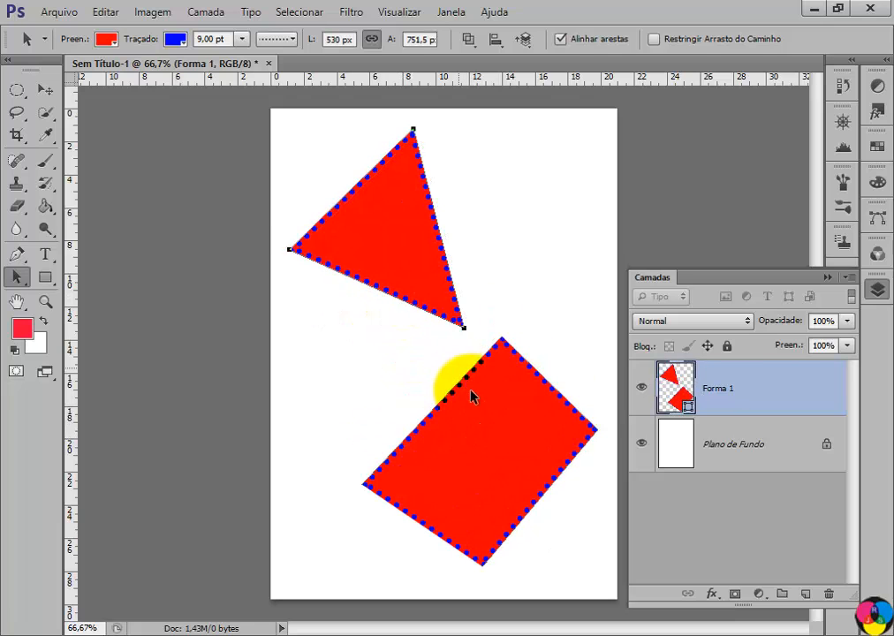
left_click_drag(475, 390, 480, 380)
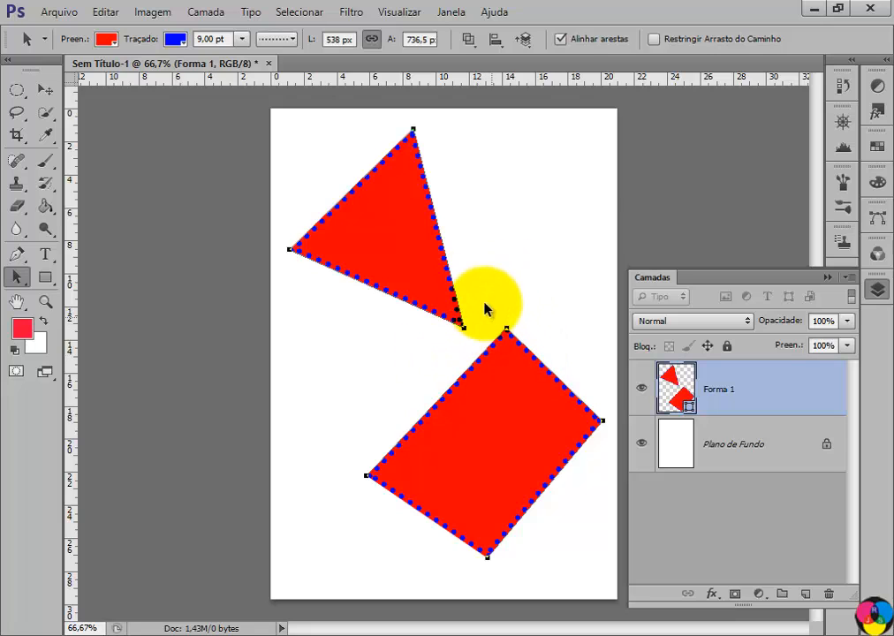
left_click(496, 41)
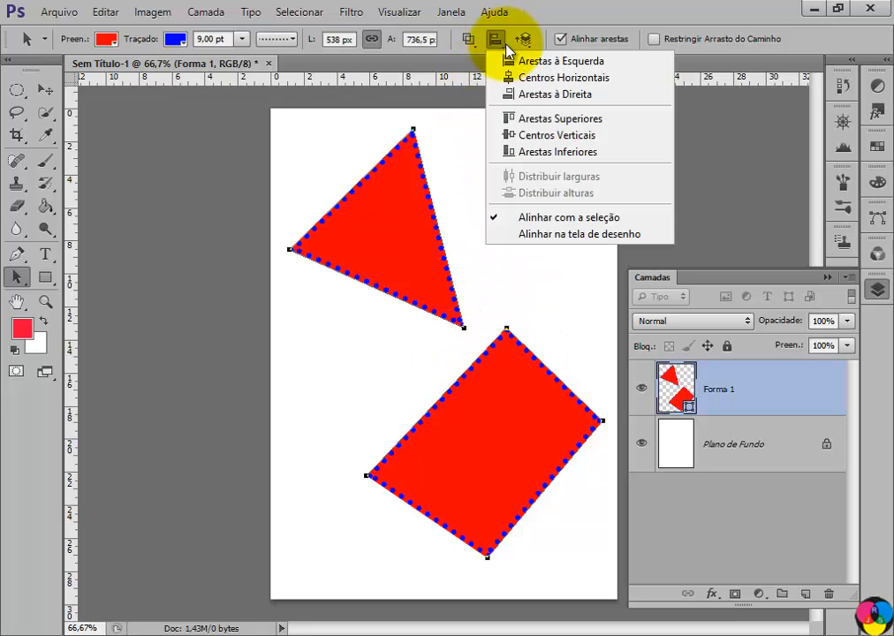
left_click(554, 78)
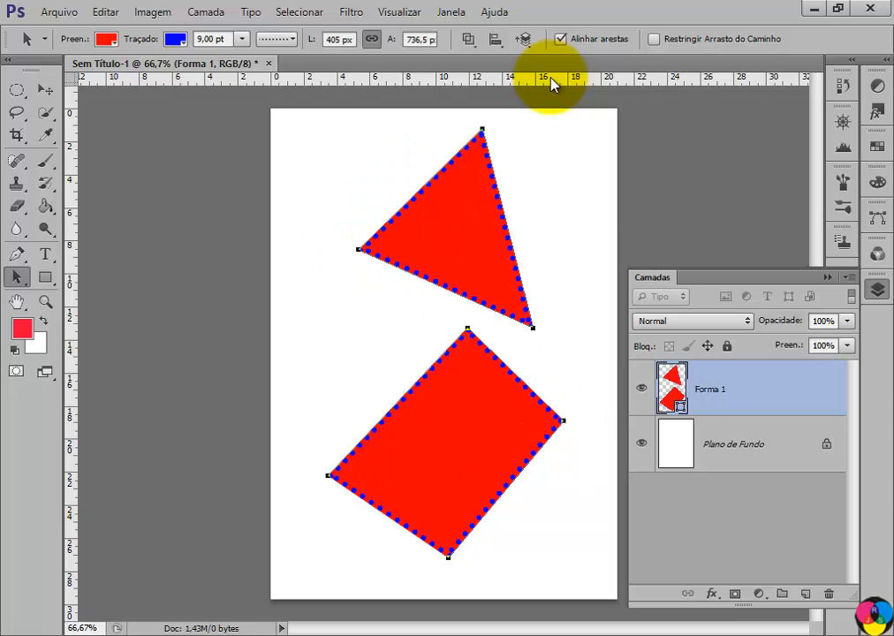
Try aligning the triangle and the four-sided shape by their vertical centers, and undo that alignment.
left_click(499, 40)
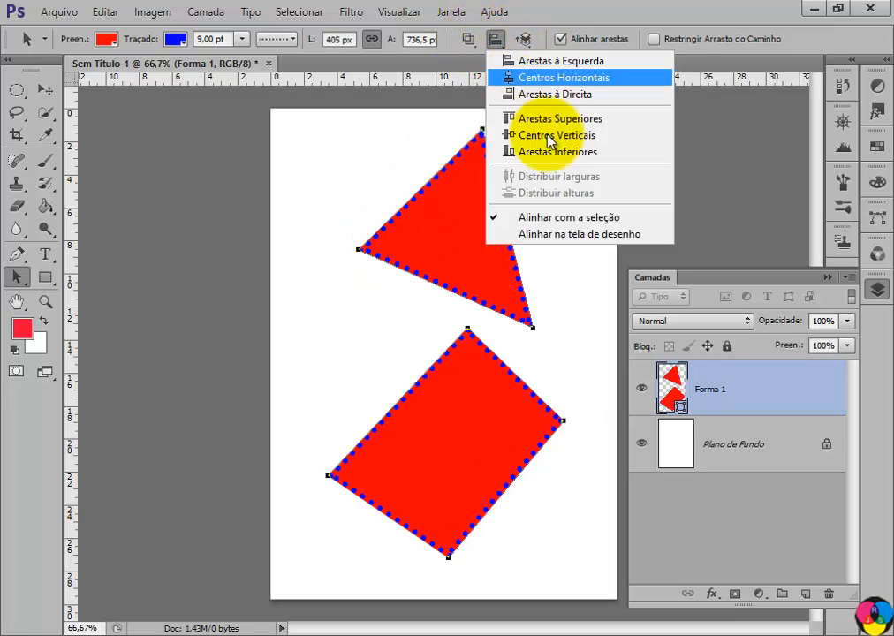
left_click(504, 151)
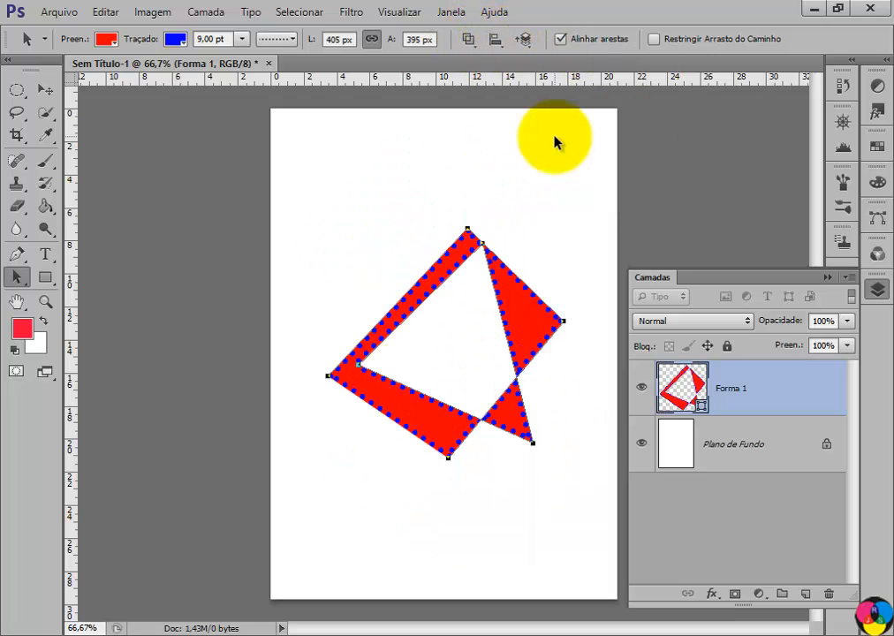
left_click(474, 43)
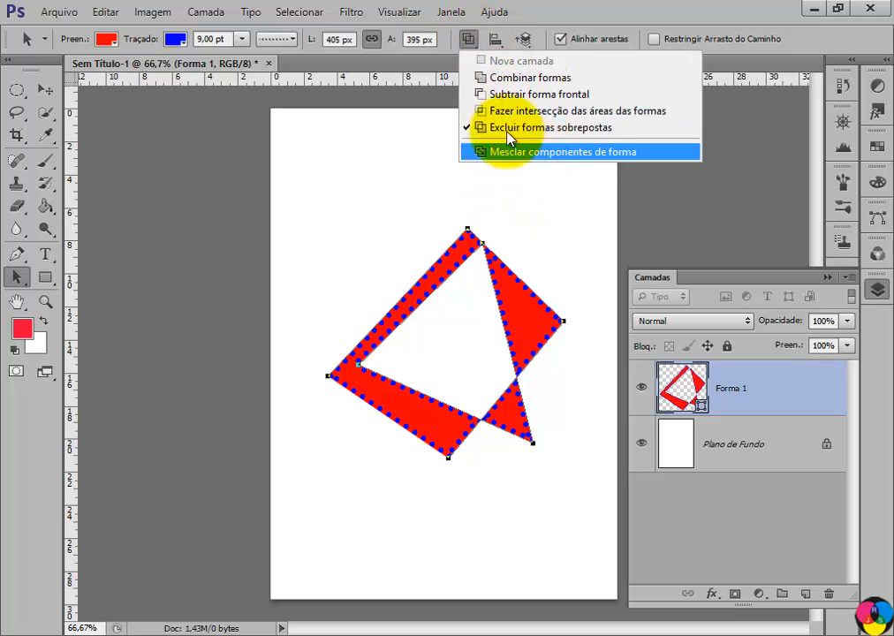
left_click(550, 203)
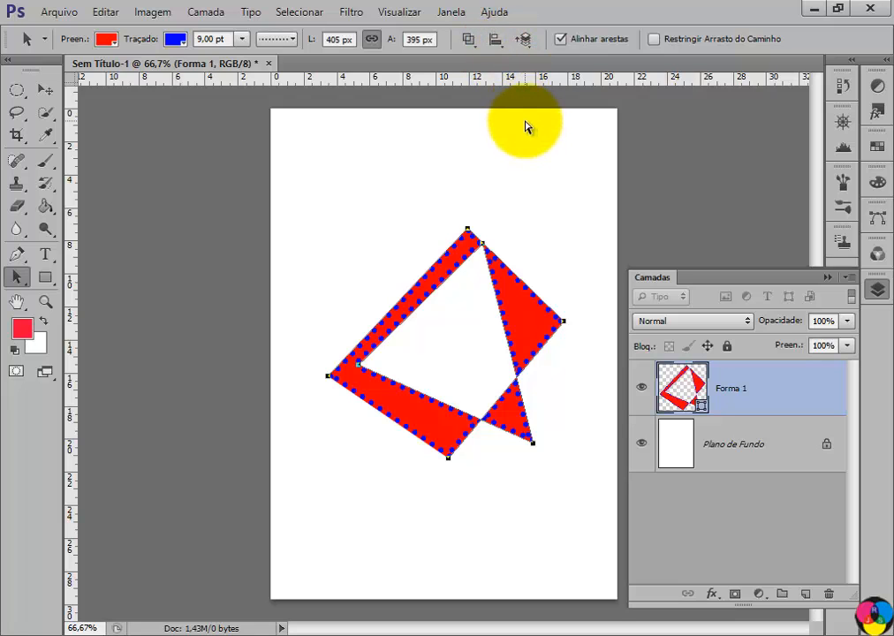
key("ctrl+z")
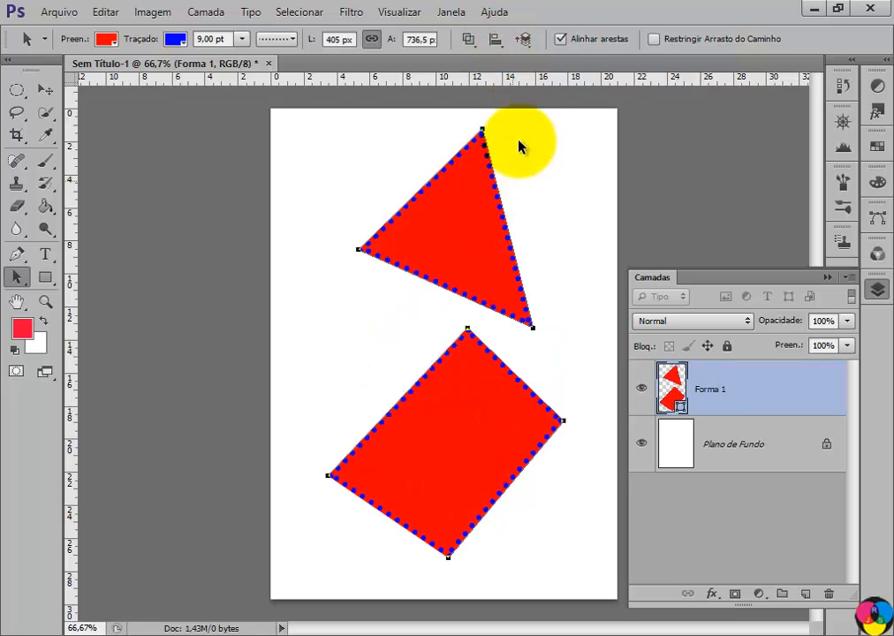
Align the triangle and the four-sided shape by their right edges.
left_click(496, 39)
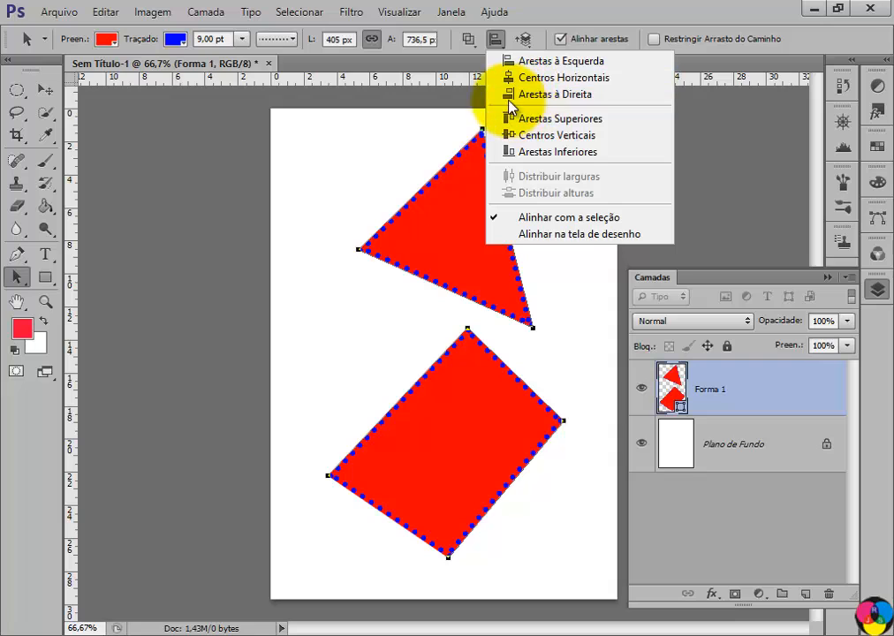
left_click(555, 95)
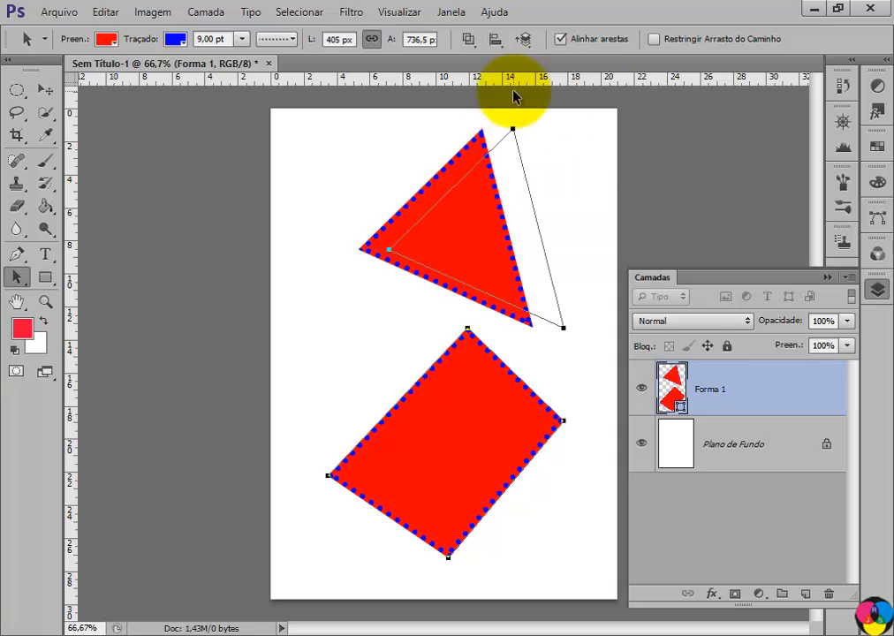
Align the triangle and the four-sided shape by their left edges, and deselect both shapes.
left_click(495, 40)
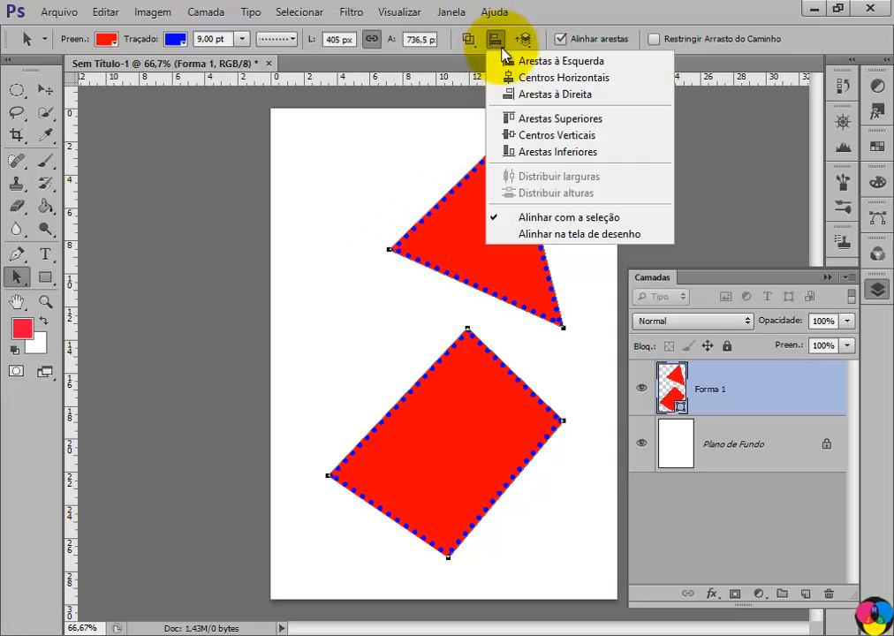
left_click(511, 94)
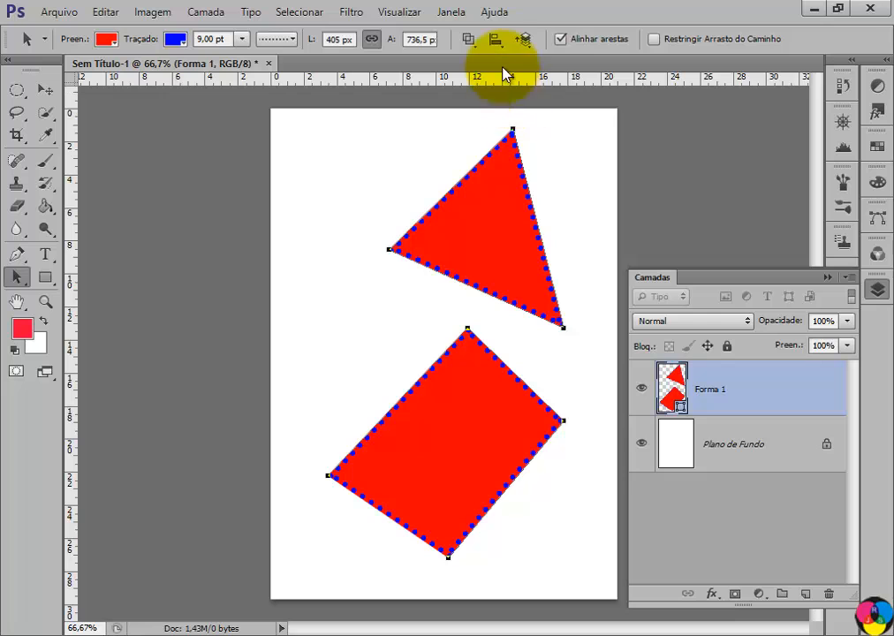
left_click(496, 40)
left_click(507, 60)
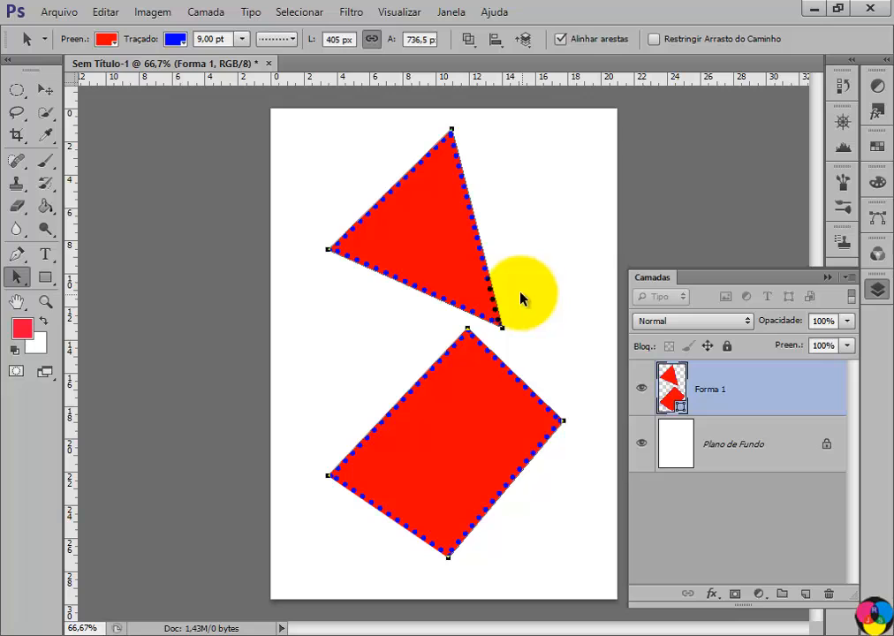
left_click(398, 292)
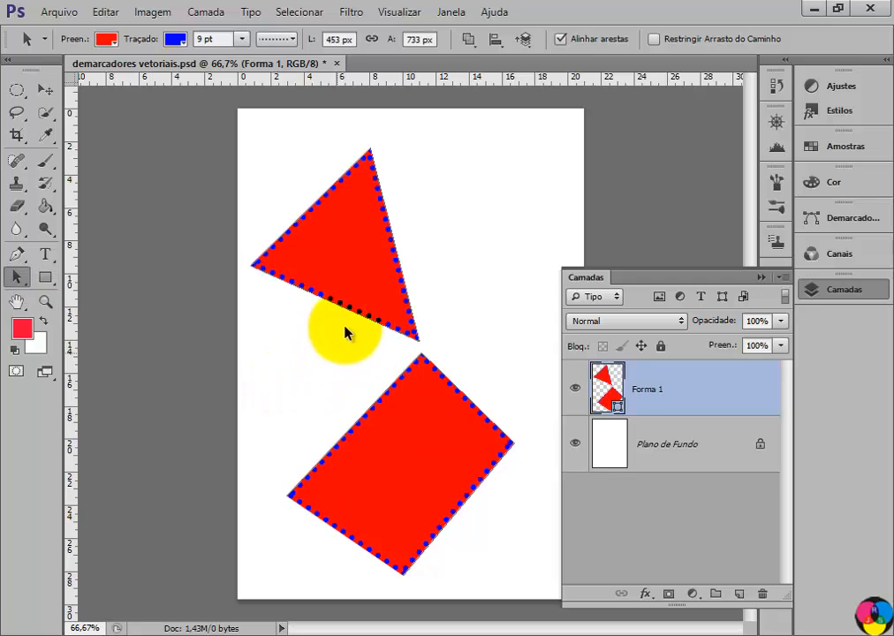
Move the triangle and the four-sided shape independently with the Path Selection tool, and shift both together slightly down and right.
left_click_drag(367, 263, 393, 294)
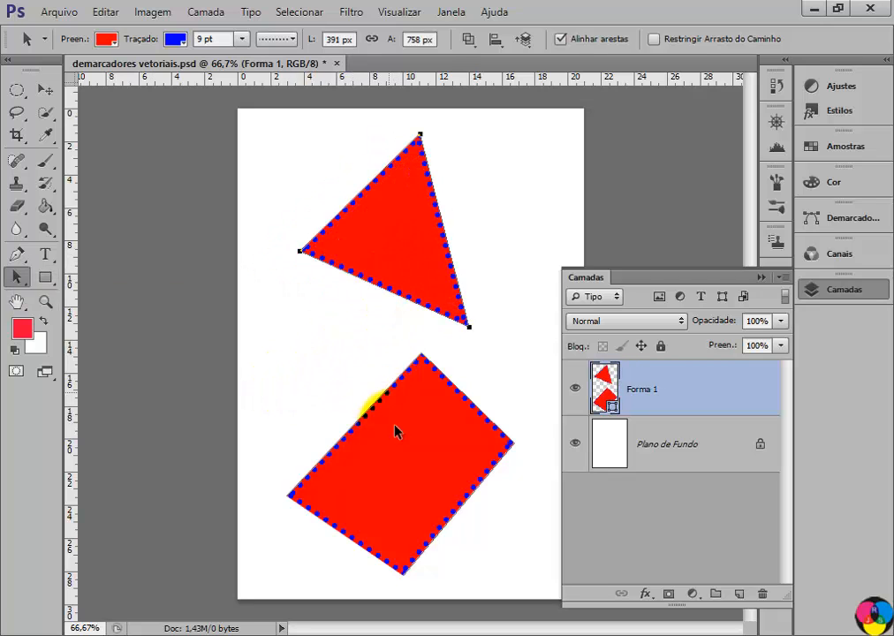
left_click_drag(367, 448, 416, 446)
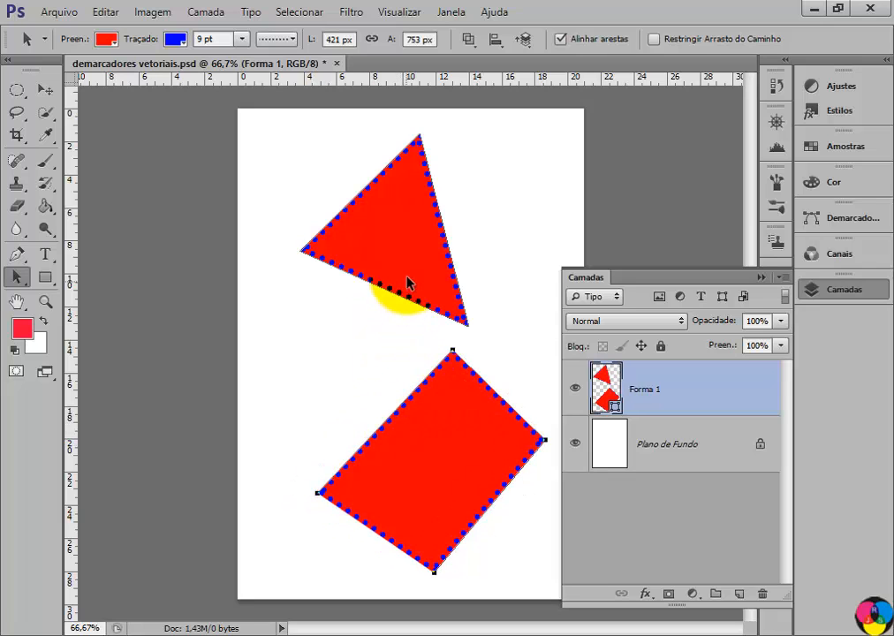
left_click_drag(405, 276, 360, 281)
left_click_drag(353, 303, 380, 349)
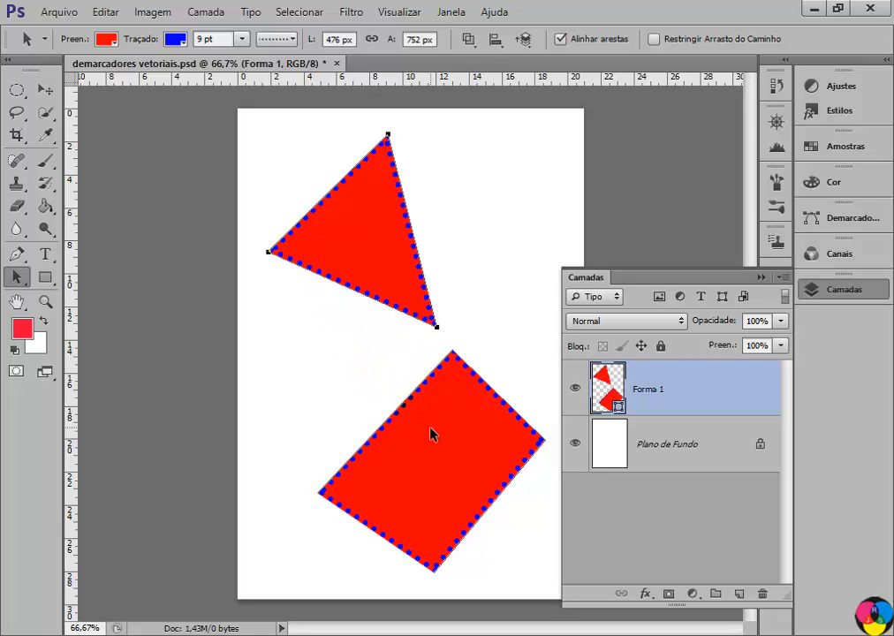
left_click_drag(431, 435, 422, 489)
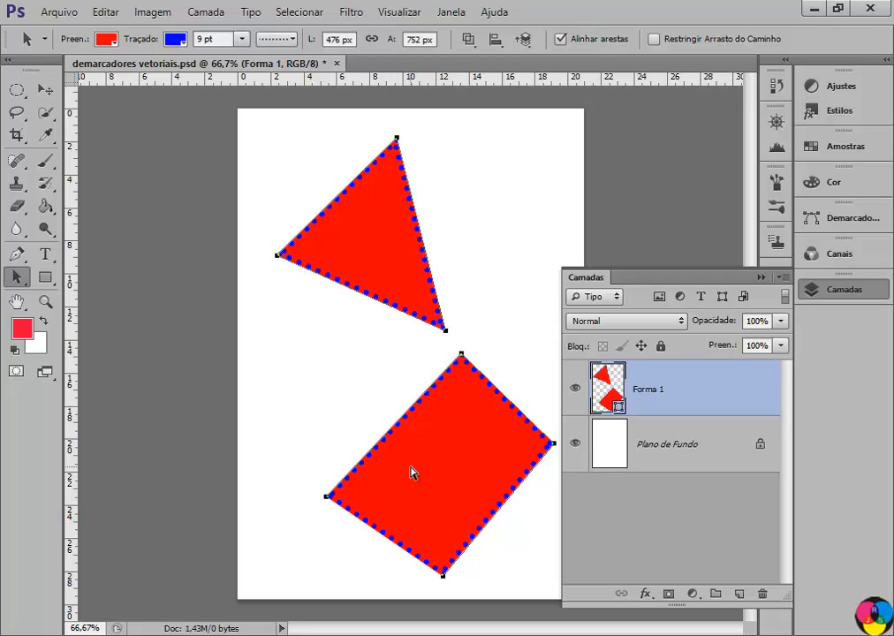
Free-transform both selected shapes together to about 88% of their size, and apply the transformation.
key("ctrl+t")
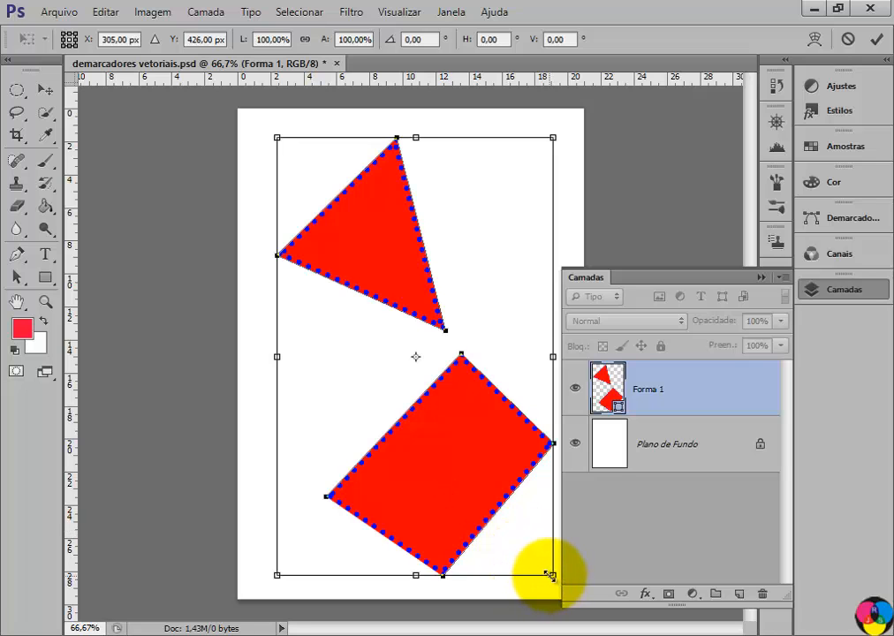
left_click_drag(552, 575, 535, 547)
left_click_drag(453, 463, 505, 535)
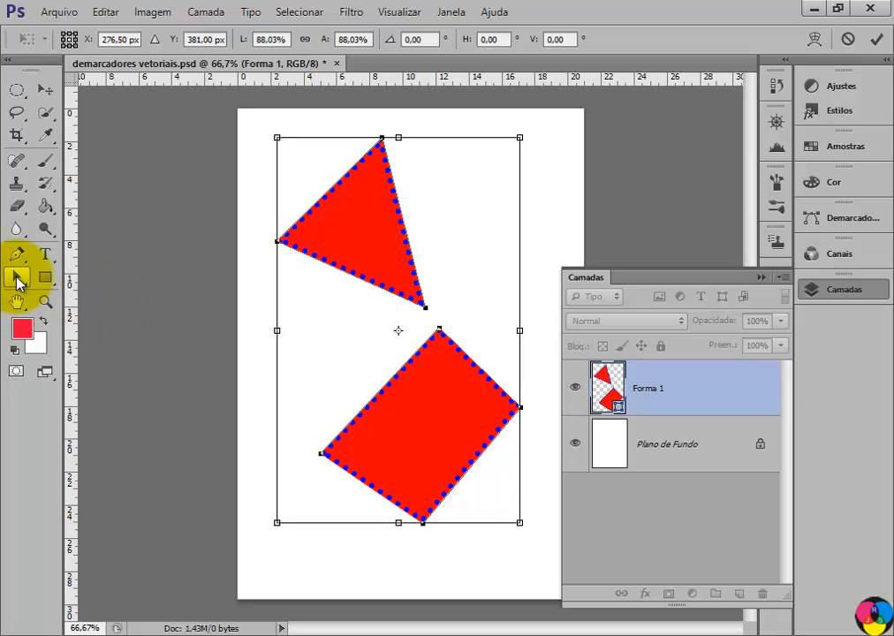
left_click(18, 281)
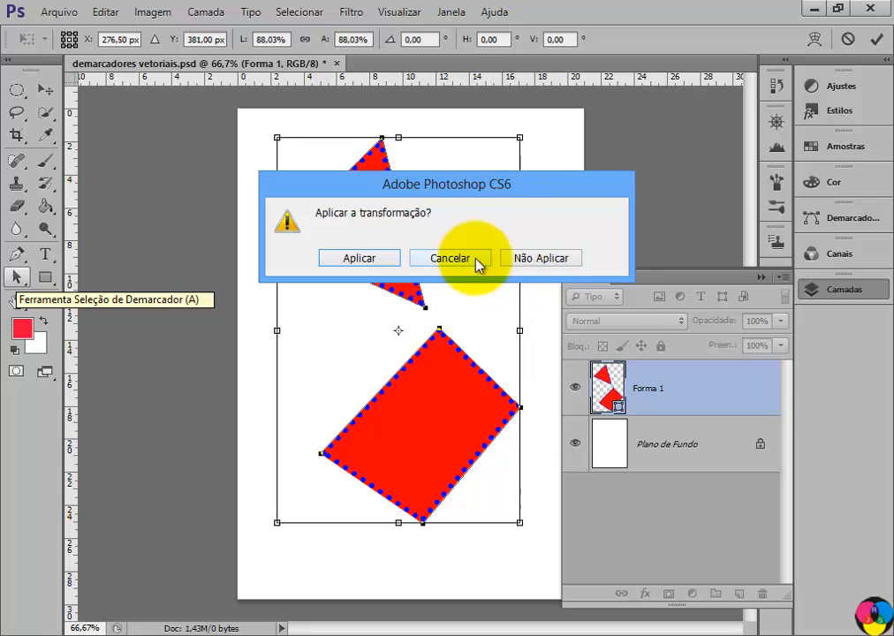
left_click(349, 261)
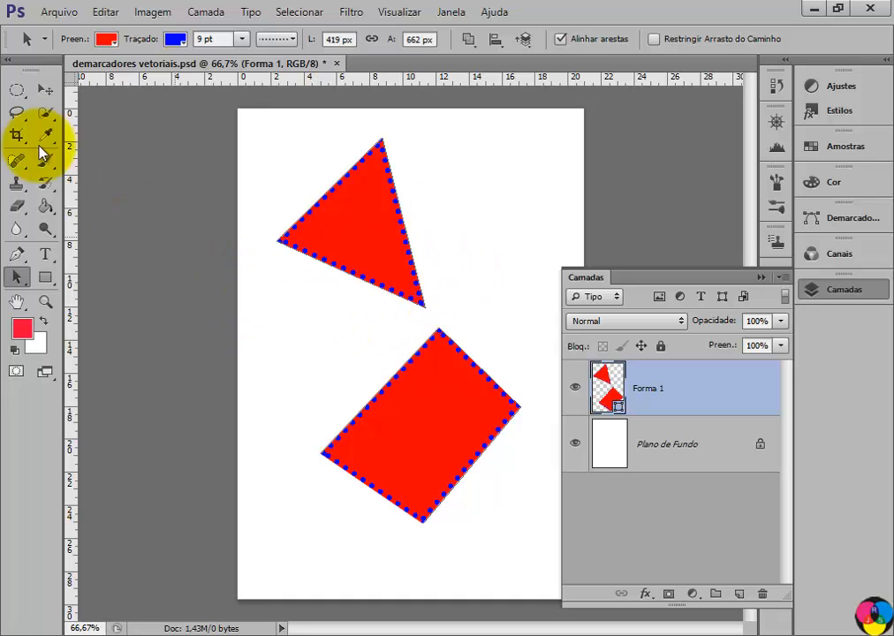
Reposition the triangle and the four-sided shape as one object by moving their layer with the Move tool.
left_click(44, 90)
left_click(275, 239)
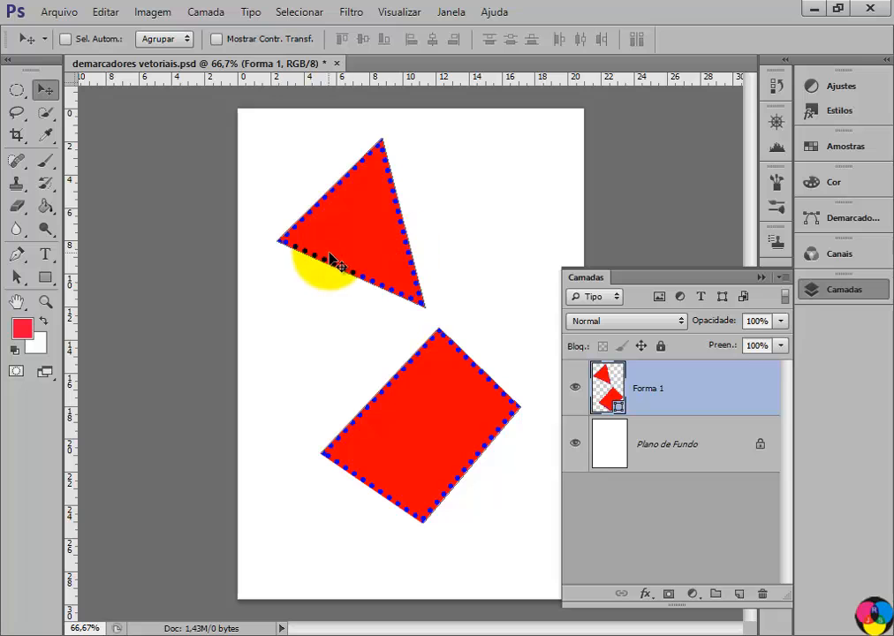
left_click_drag(349, 248, 357, 298)
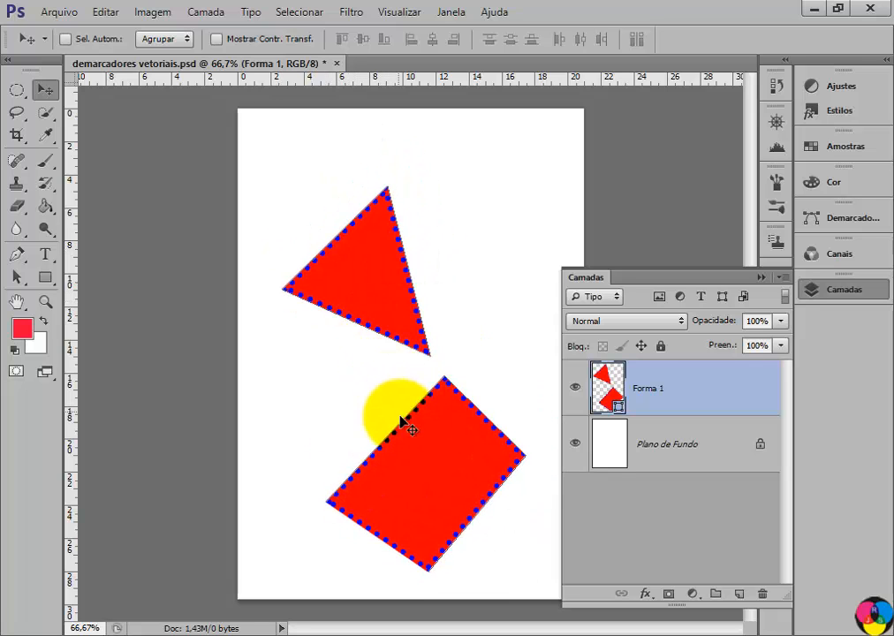
key("ctrl+z")
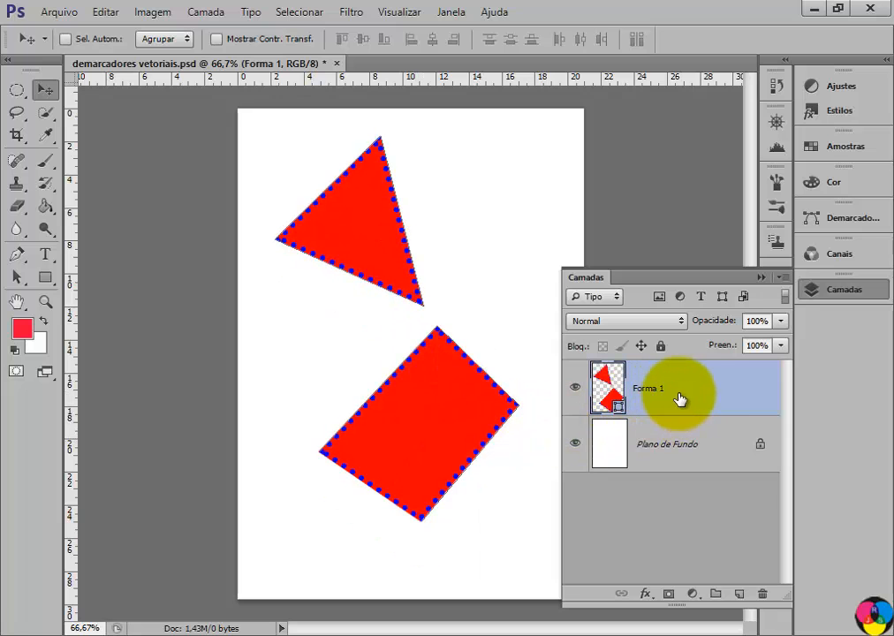
left_click_drag(395, 263, 418, 302)
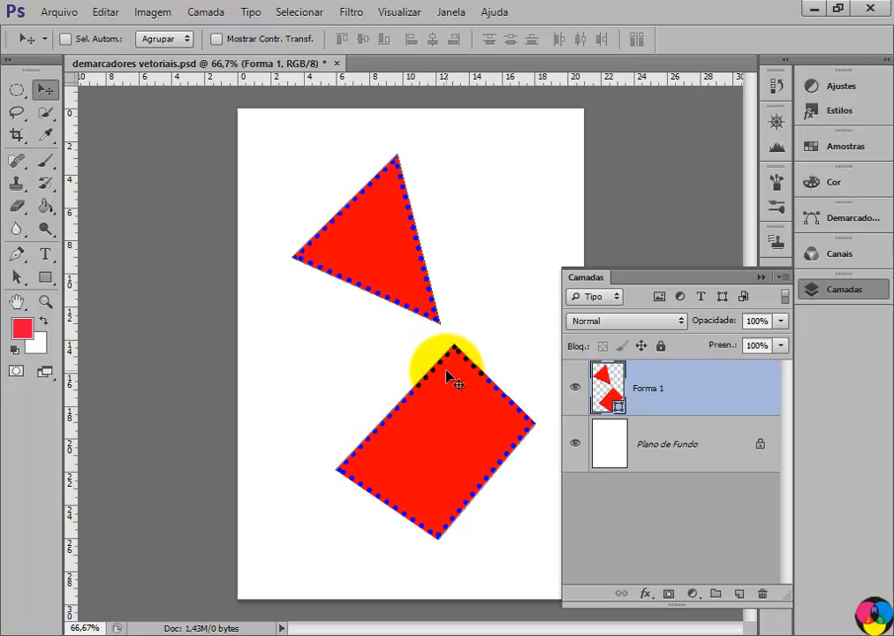
Free-transform the Forma 1 layer, shifting it slightly up and left and shrinking it a little.
key("ctrl+t")
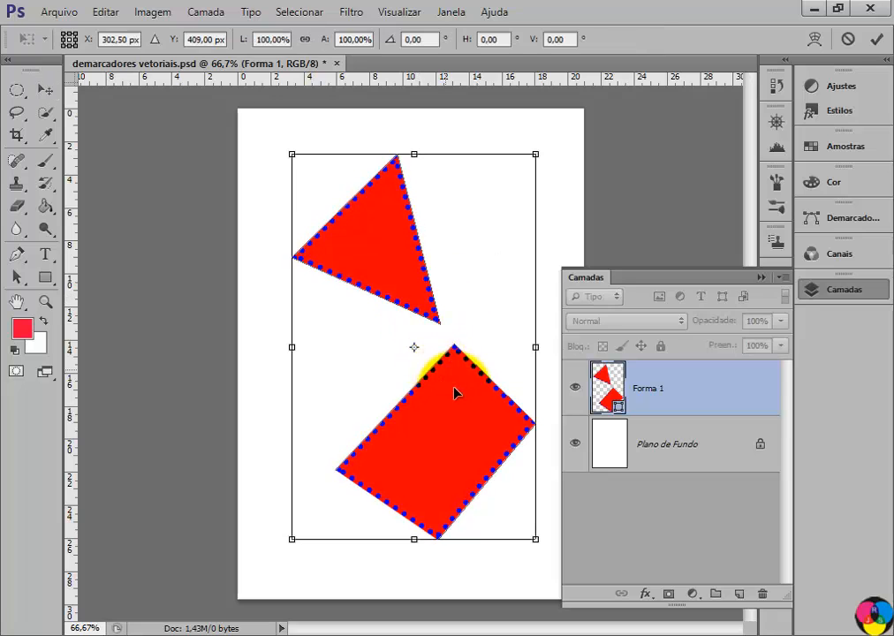
left_click_drag(455, 423, 447, 414)
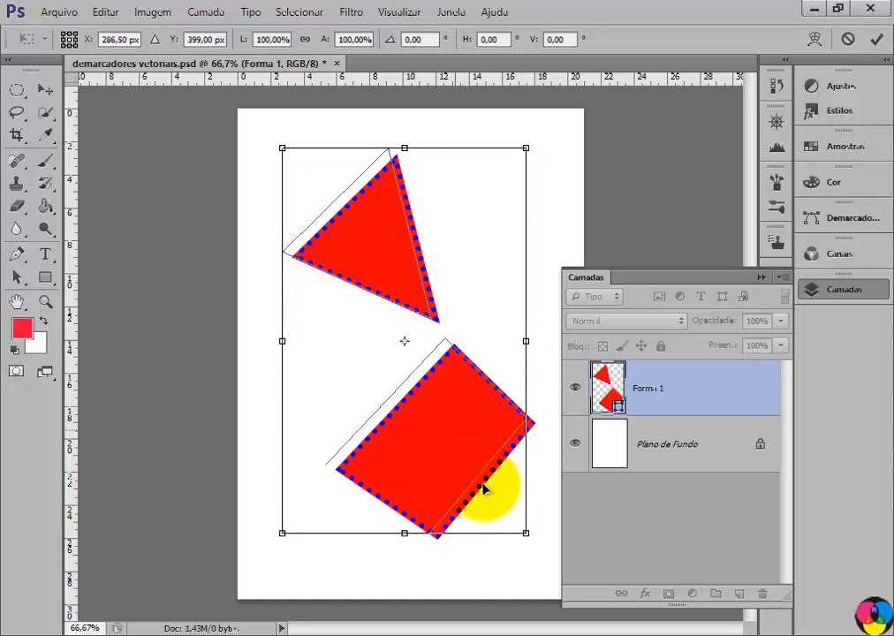
mouse_move(524, 531)
left_mouse_down()
mouse_move(441, 407)
mouse_move(498, 491)
mouse_move(463, 425)
mouse_move(524, 531)
left_mouse_up()
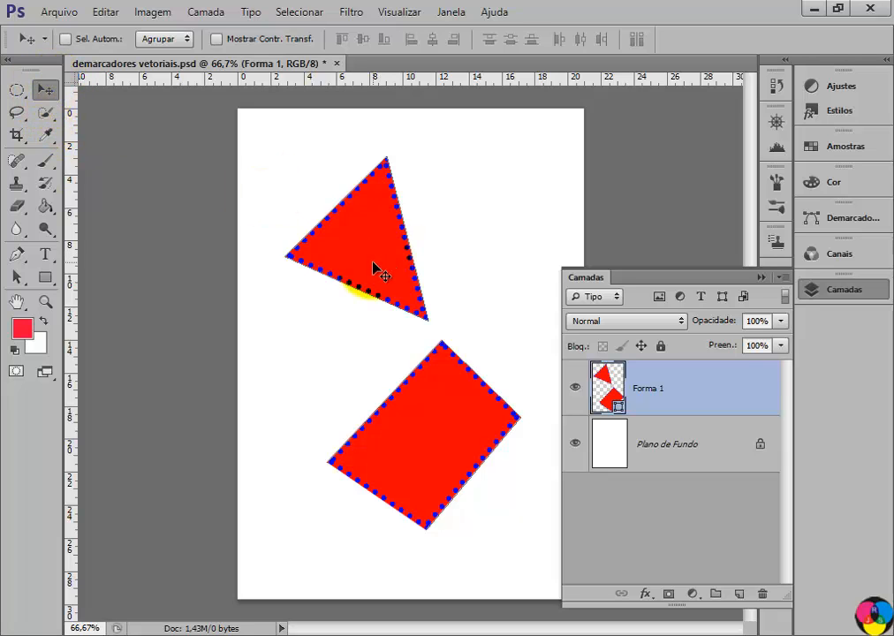
Scale the Forma 1 layer down to about 42% in width and height, and apply the transformation.
key("ctrl+t")
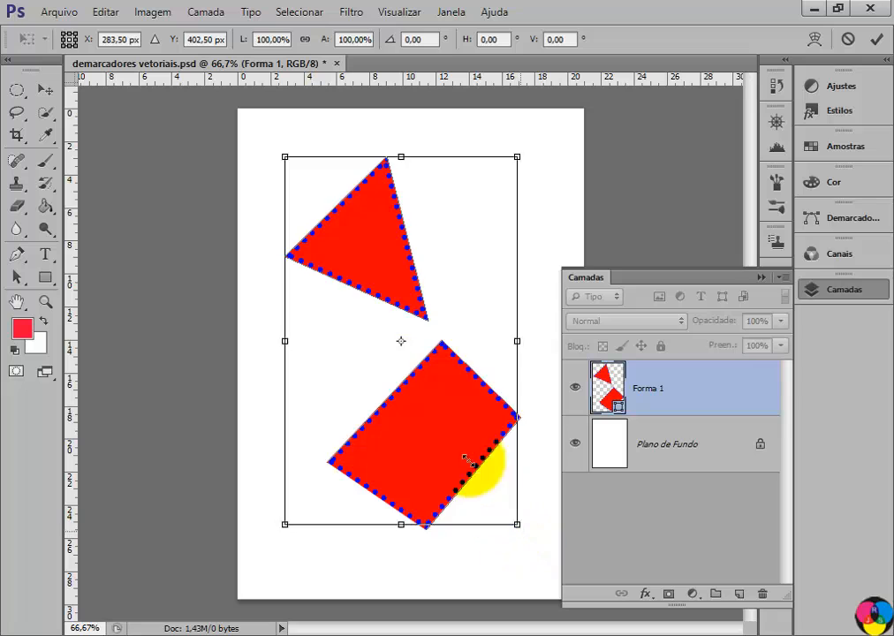
left_click_drag(466, 460, 383, 313)
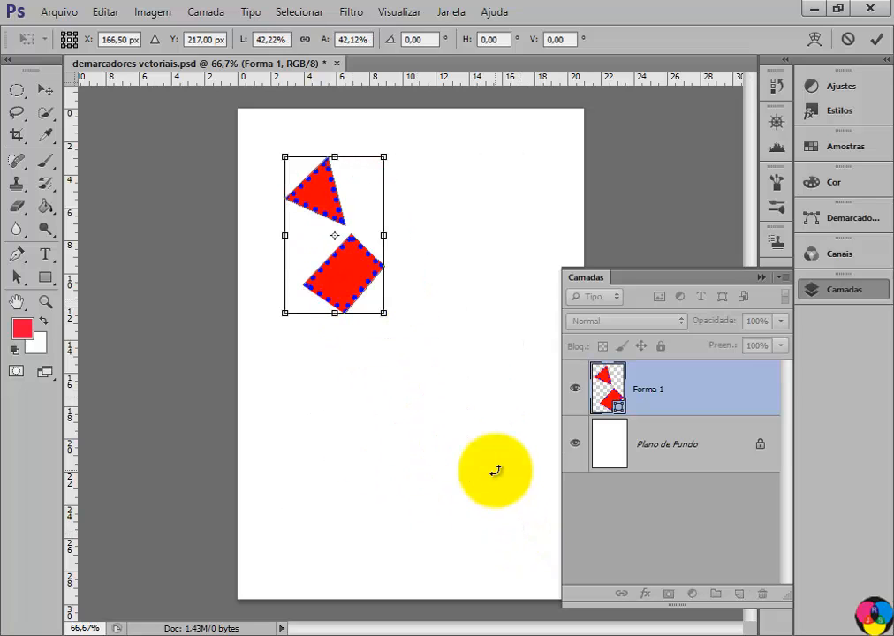
key("Return")
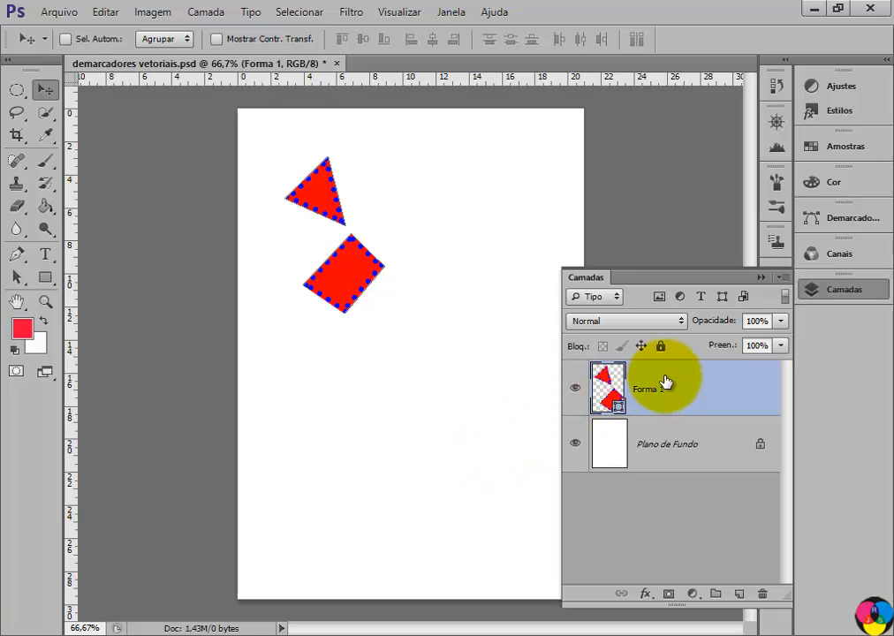
Duplicate the Forma 1 layer, moving the copy to the page's right side and the original nearer the upper-left corner.
left_click_drag(678, 386, 740, 590)
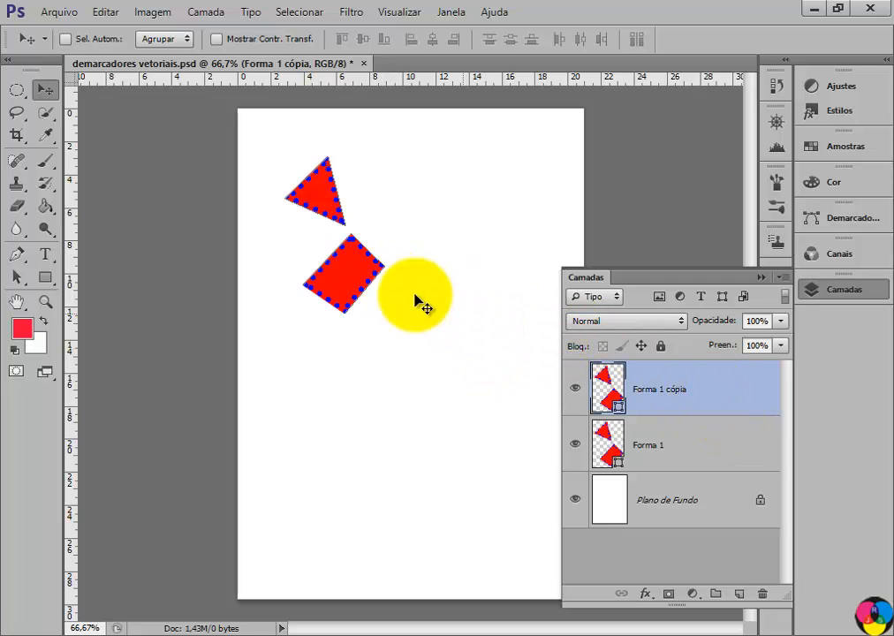
left_click_drag(336, 280, 520, 364)
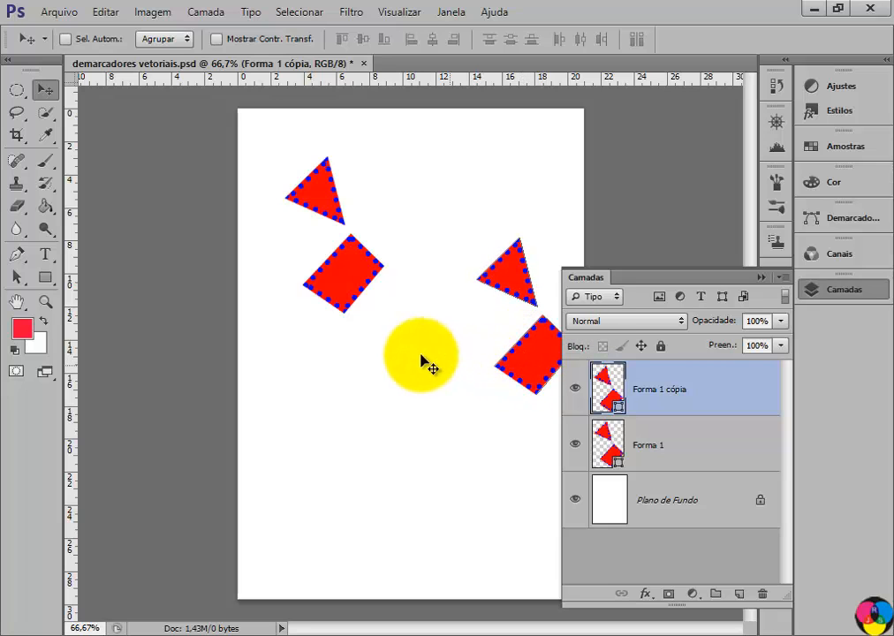
left_click(658, 450)
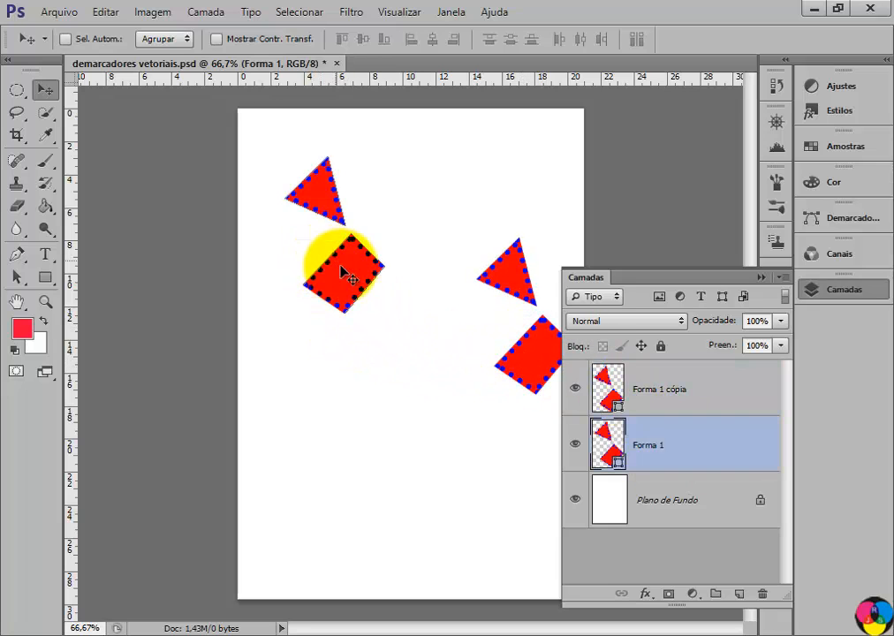
left_click_drag(344, 271, 314, 255)
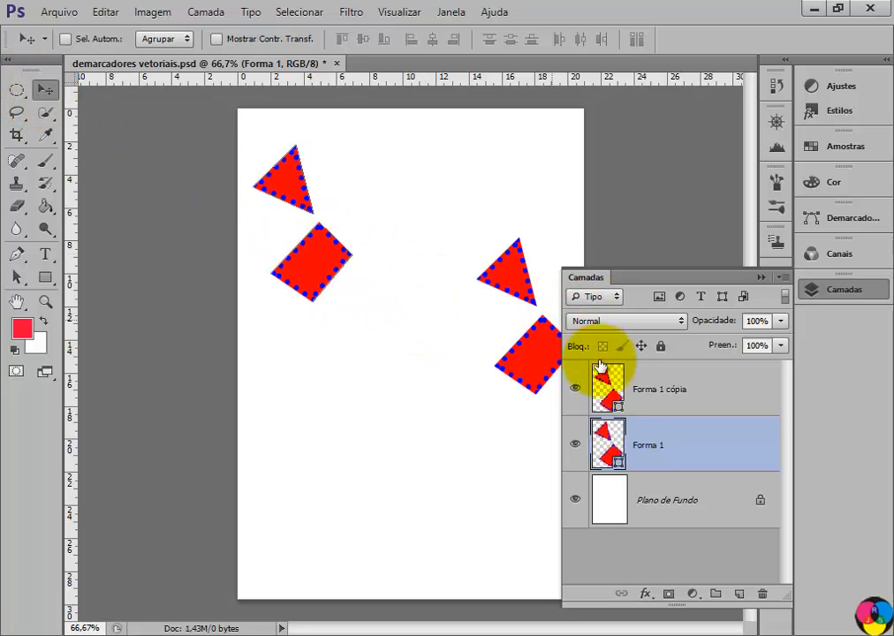
Select the Forma 1 and Forma 1 cópia layers together and align them by their top edges.
left_click(683, 395, "shift")
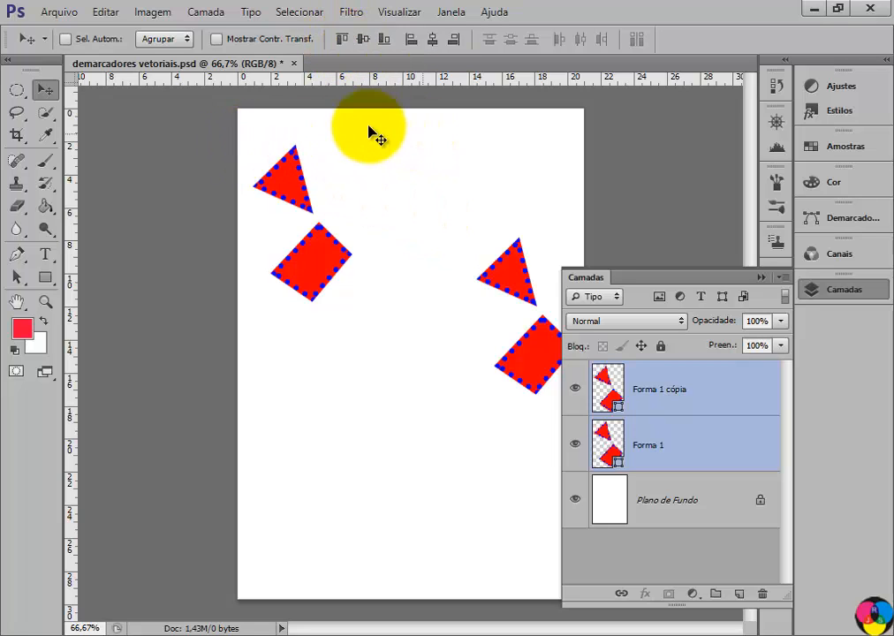
left_click(341, 39)
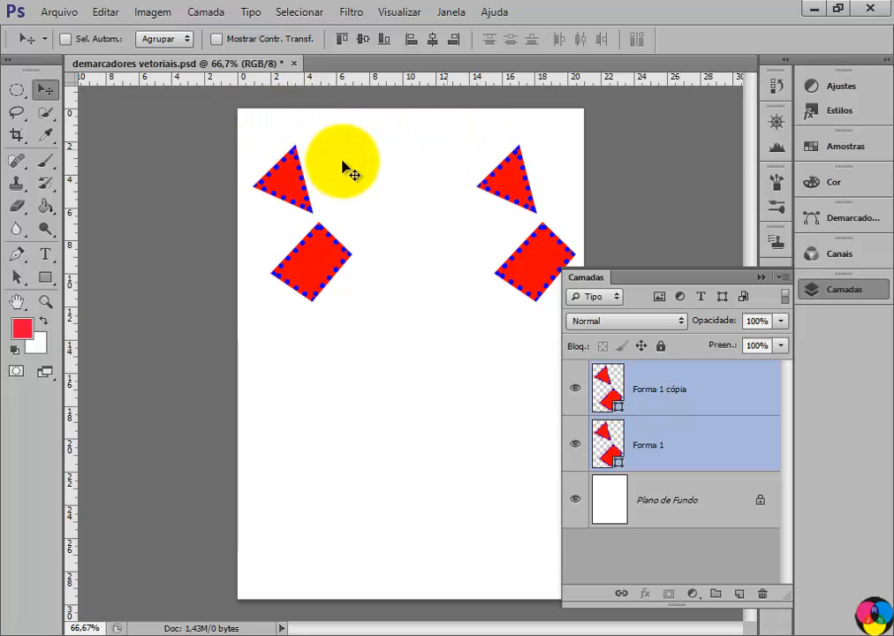
Move the Forma 1 cópia layer down to the page's lower-right corner, and align both shape layers by their bottom edges.
left_click(669, 399)
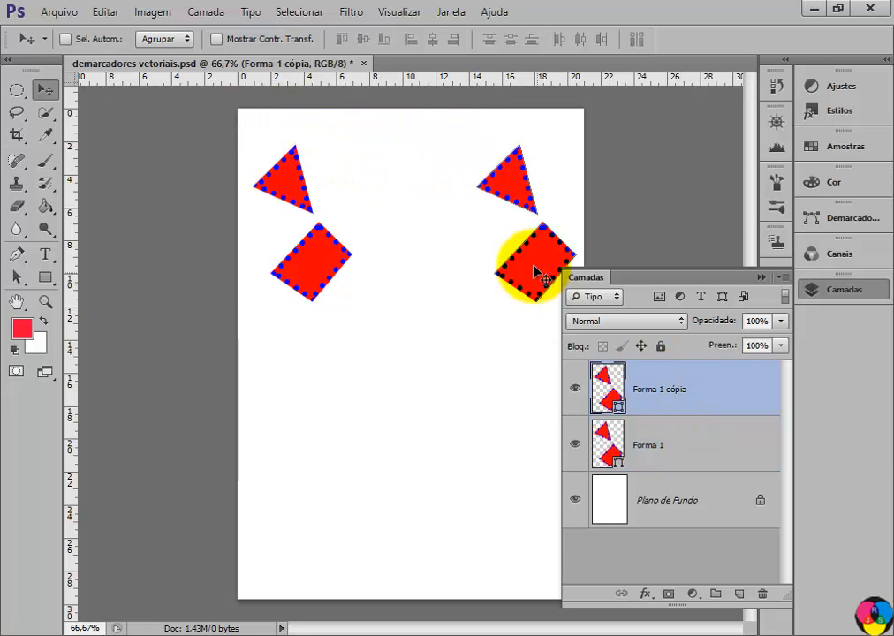
left_click_drag(522, 281, 521, 548)
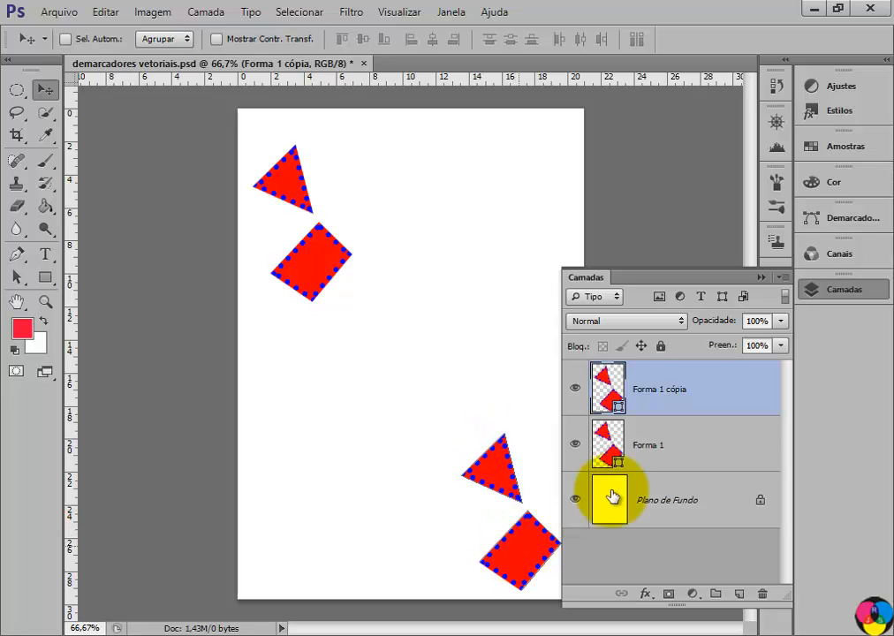
left_click(680, 446, "shift")
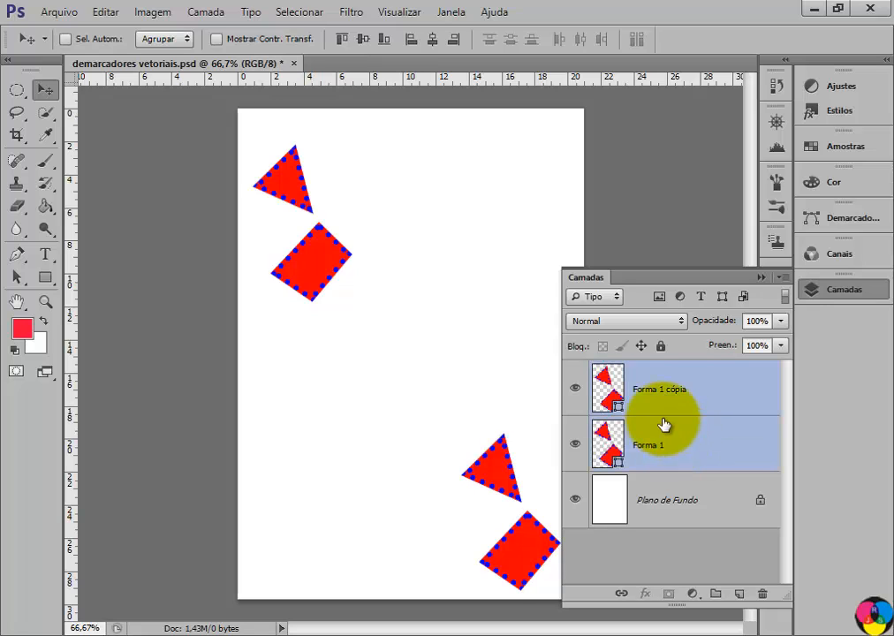
left_click(385, 42)
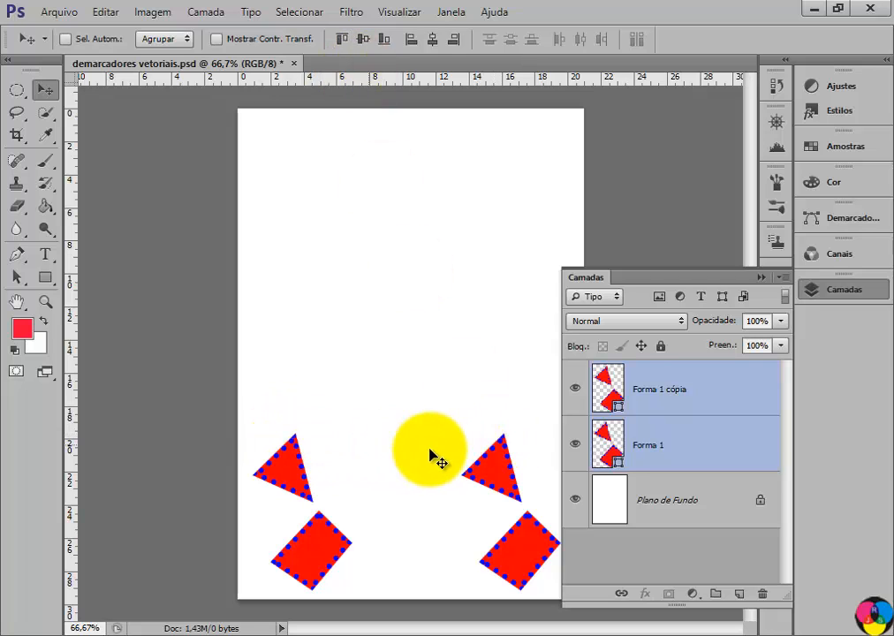
Move the Forma 1 cópia layer up to the page's right middle, and align both shape layers by their vertical centers.
left_click(689, 392)
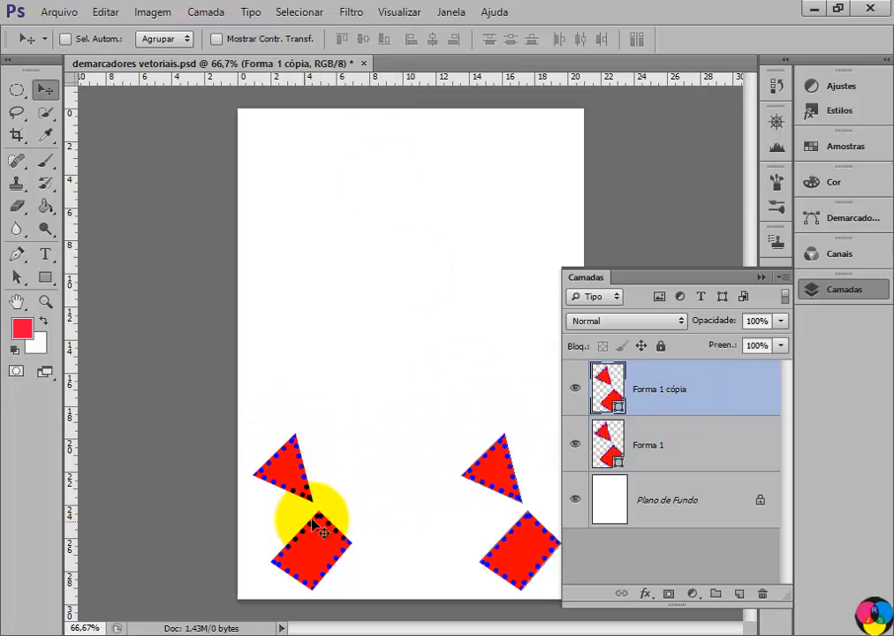
left_click_drag(493, 479, 495, 301)
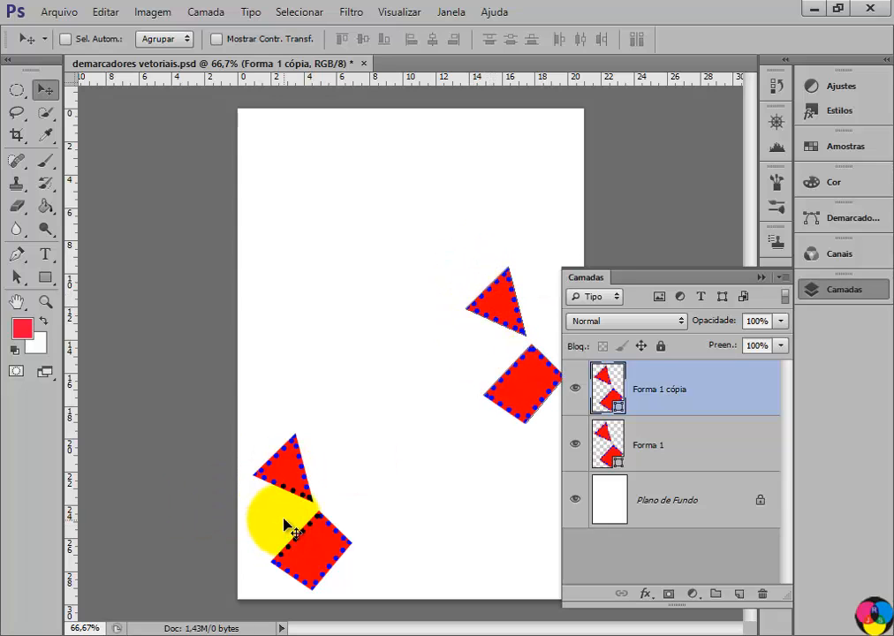
left_click(672, 446, "shift")
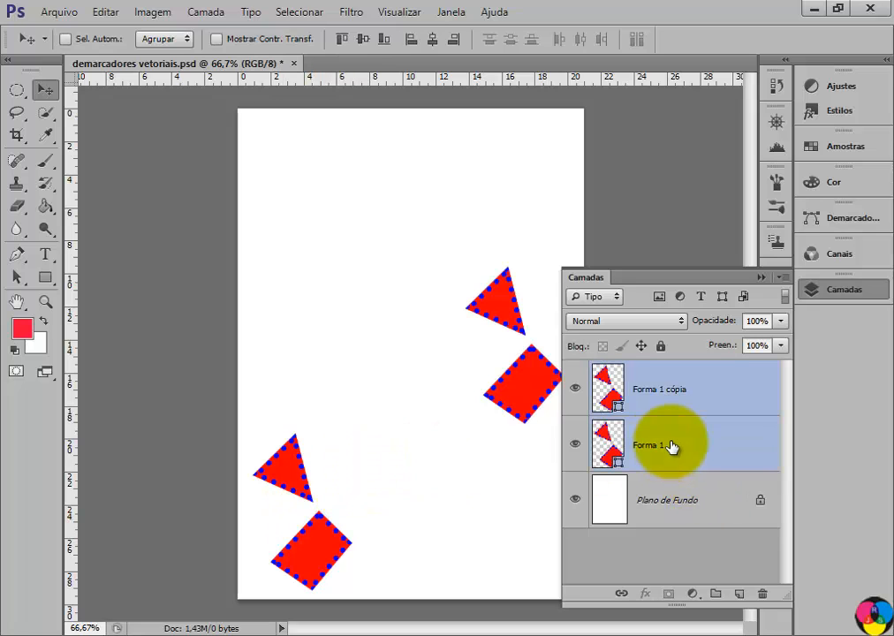
left_click(363, 42)
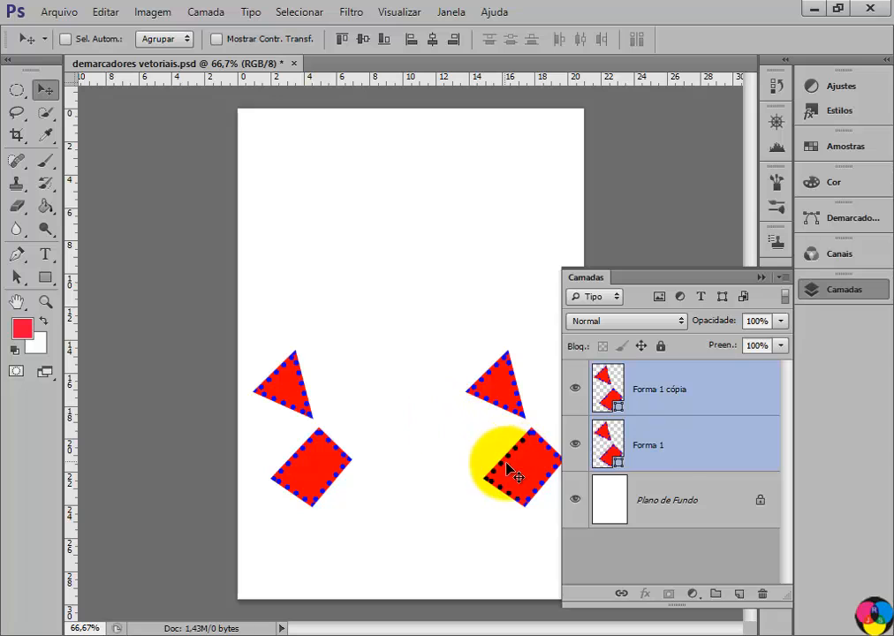
Move the Forma 1 cópia layer to the page's upper-right corner, and align both shape layers by their left edges.
left_click(677, 397)
left_click_drag(540, 425, 523, 191)
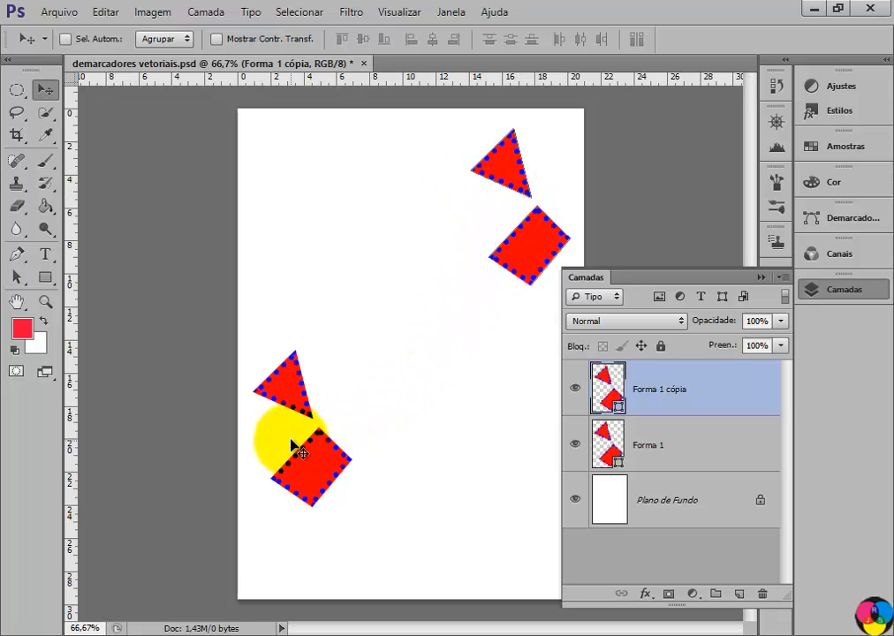
mouse_move(282, 391)
left_mouse_down()
mouse_move(292, 439)
mouse_move(291, 404)
mouse_move(279, 399)
left_mouse_up()
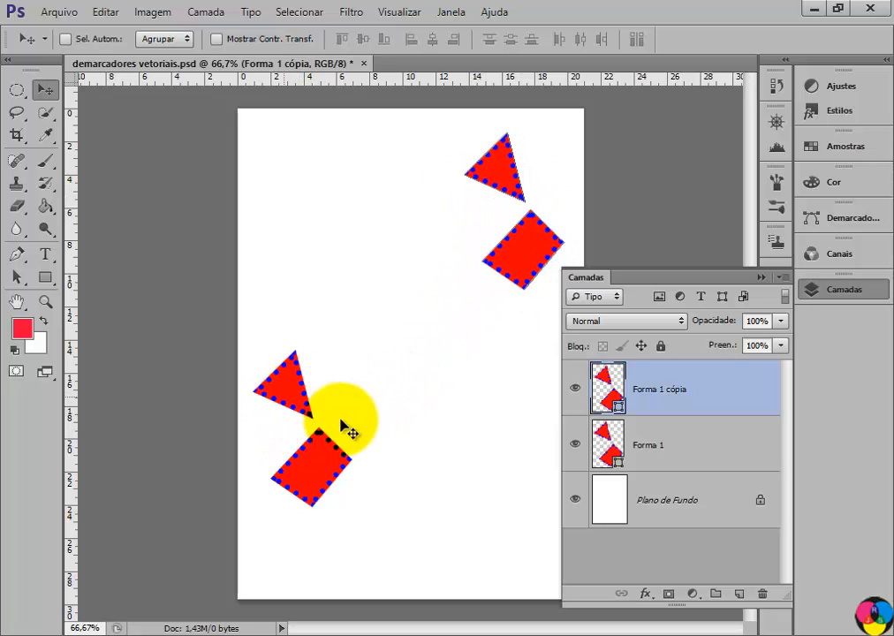
left_click(686, 466, "shift")
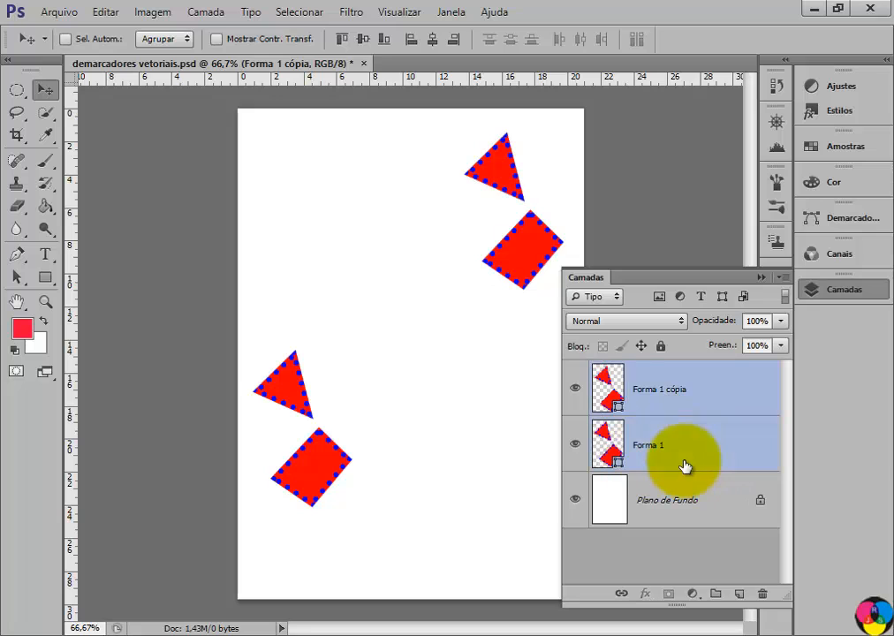
left_click(409, 39)
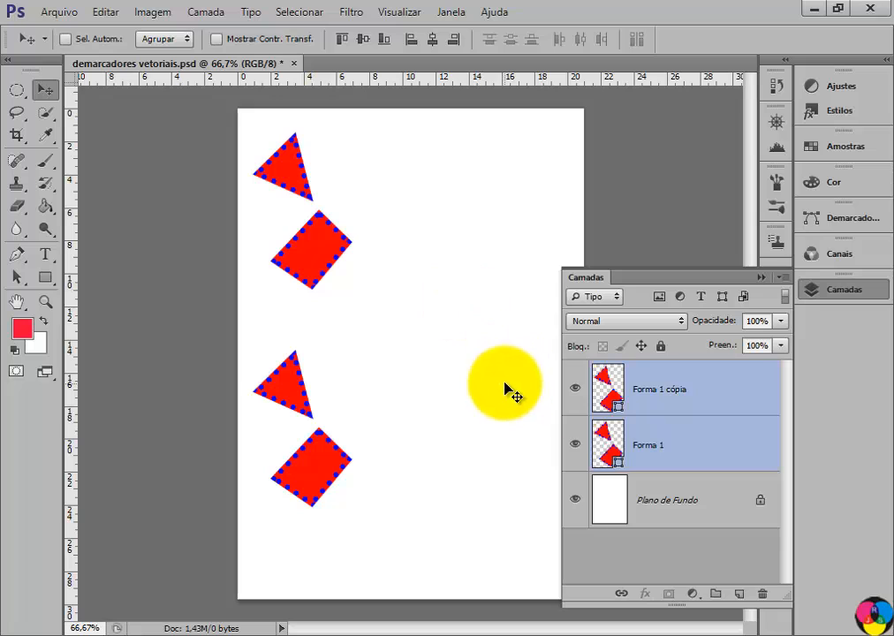
Move the Forma 1 cópia layer across to the page's upper-right area, and align both shape layers by their right edges.
left_click(662, 395)
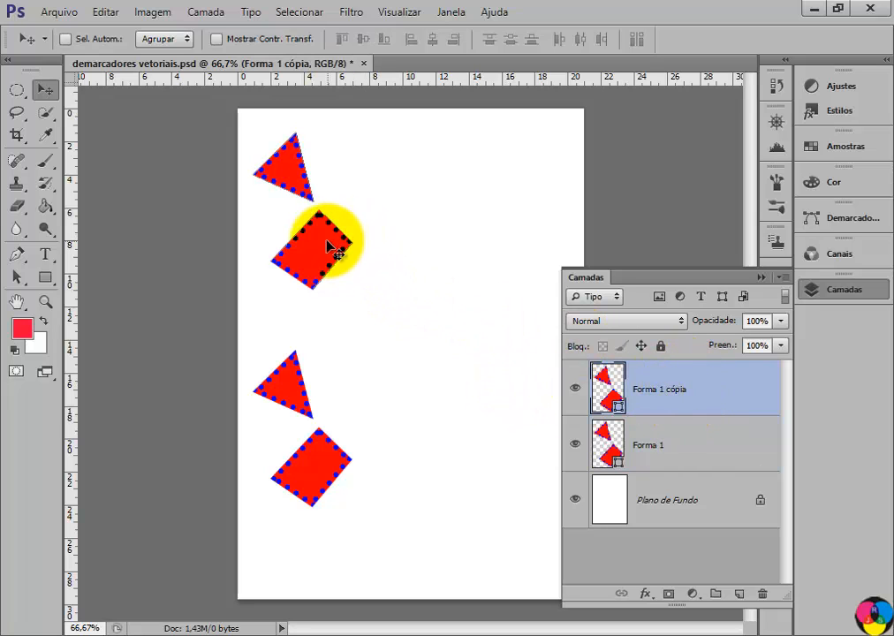
left_click_drag(329, 248, 538, 256)
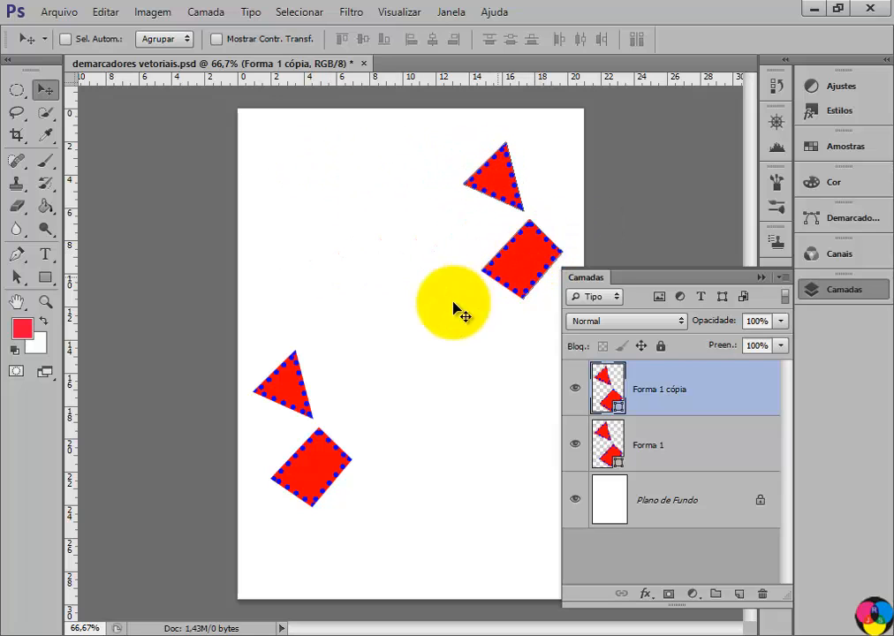
left_click(683, 455, "shift")
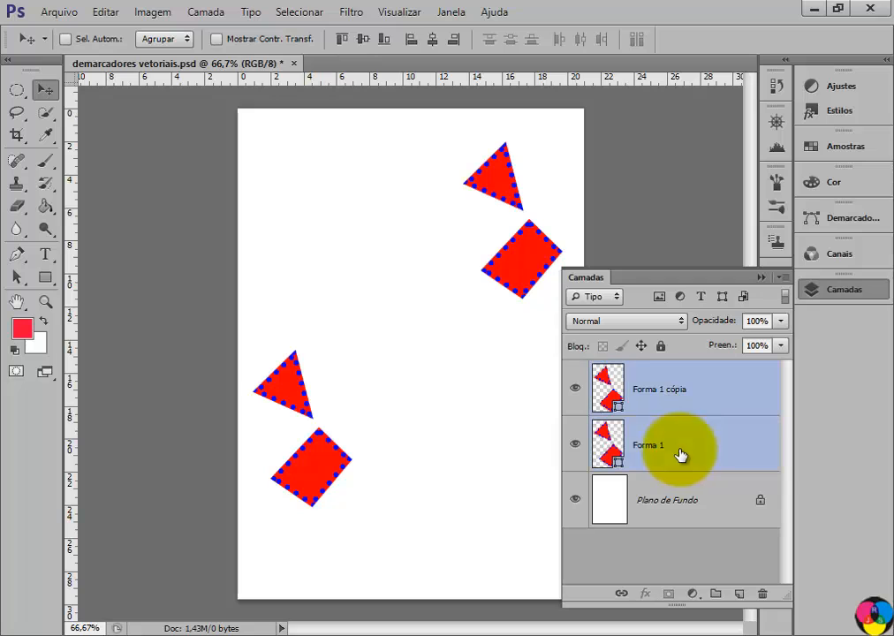
left_click(455, 40)
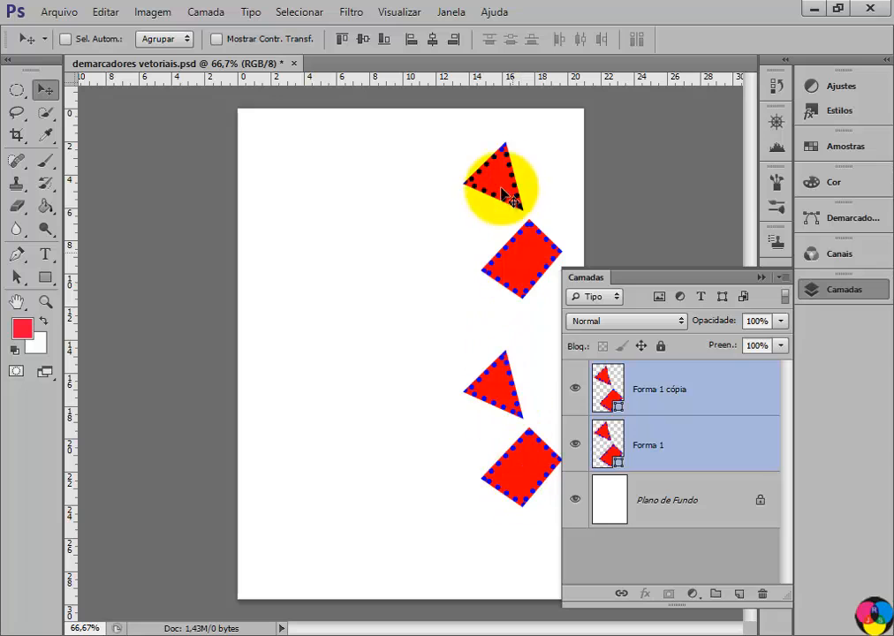
Move the Forma 1 cópia layer toward the page's upper-left area, and align both shape layers by their horizontal centers.
left_click(683, 391)
left_click_drag(499, 275, 338, 267)
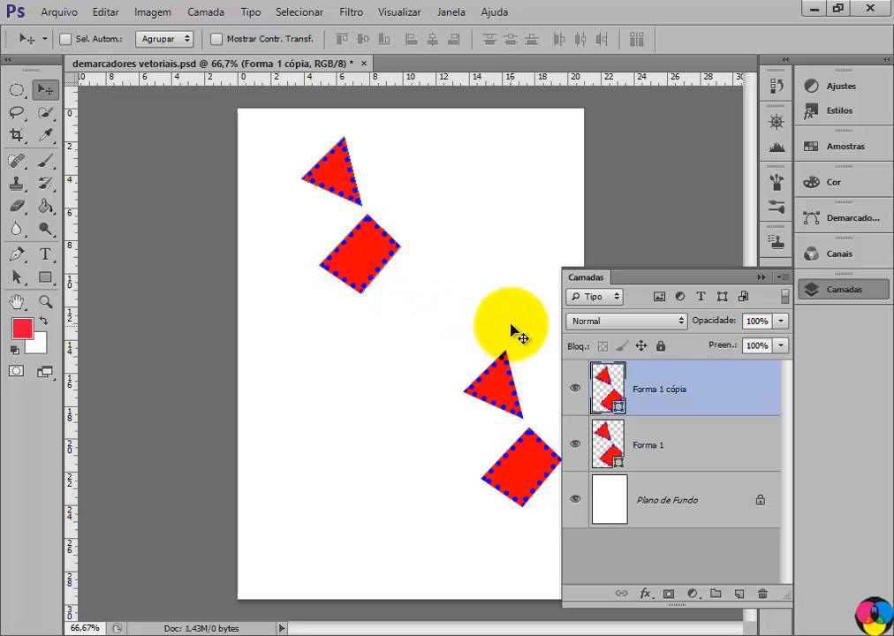
left_click(699, 455, "shift")
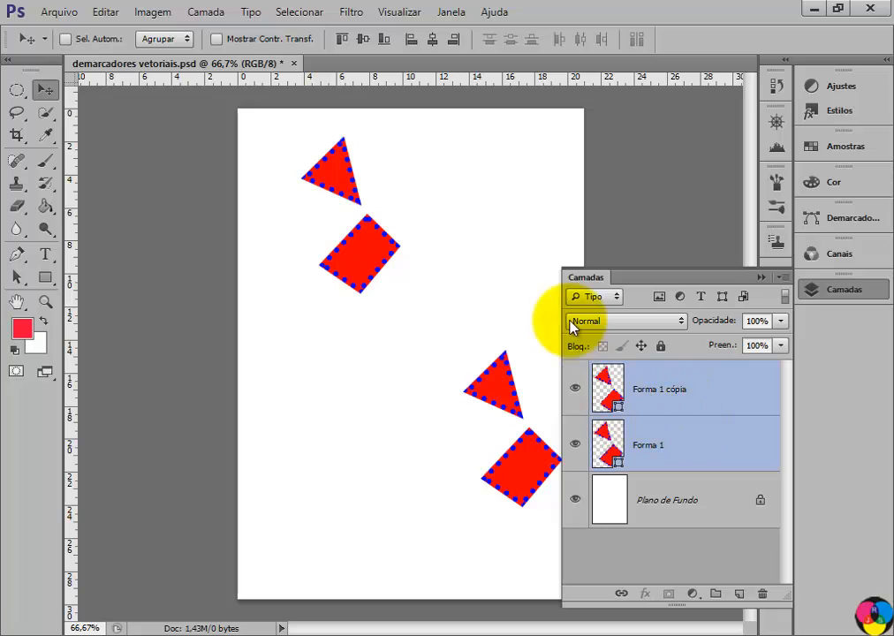
left_click(434, 41)
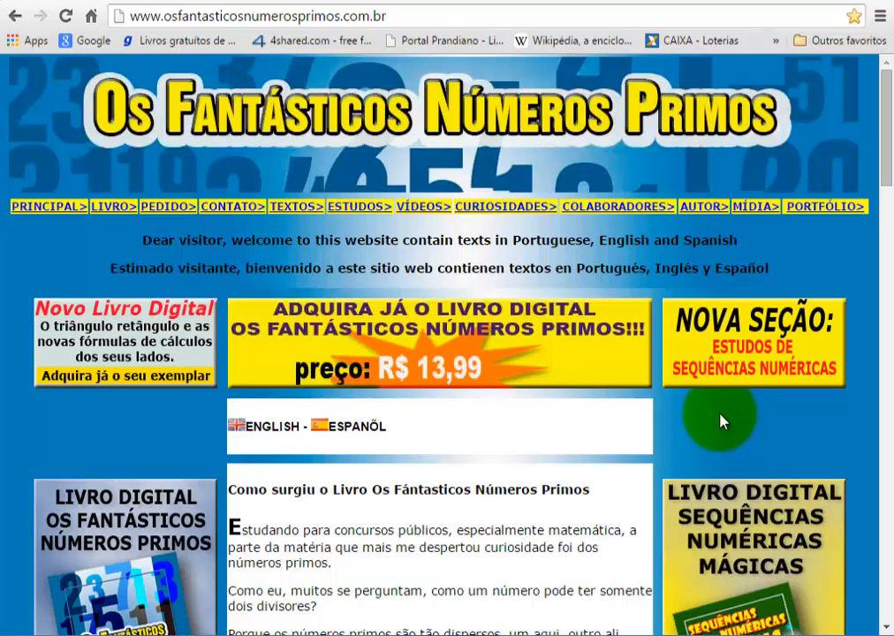
Look over the digital books on the Os Fantásticos Números Primos website in the browser, and switch to its Facebook page.
scroll(720, 421, "down", 1)
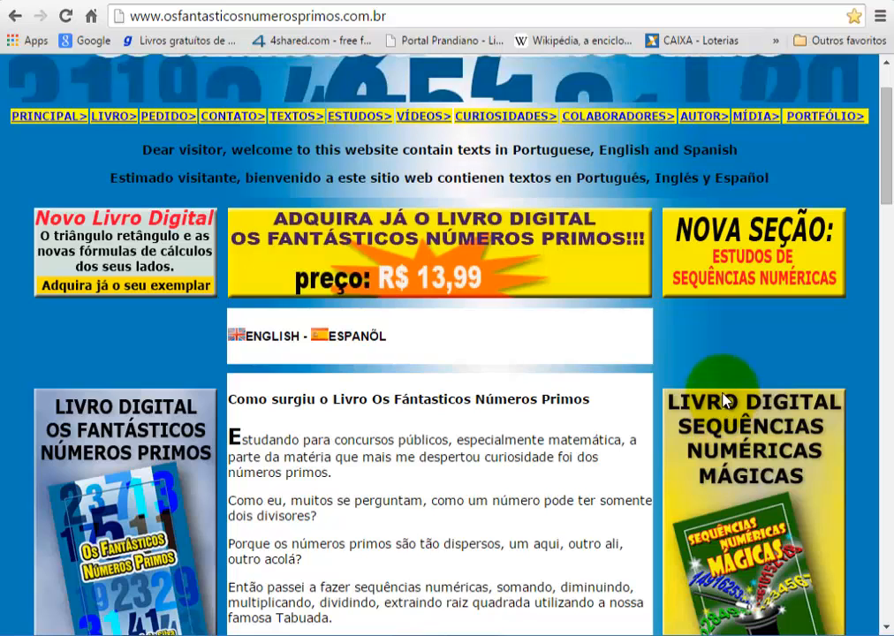
scroll(724, 353, "down", 1)
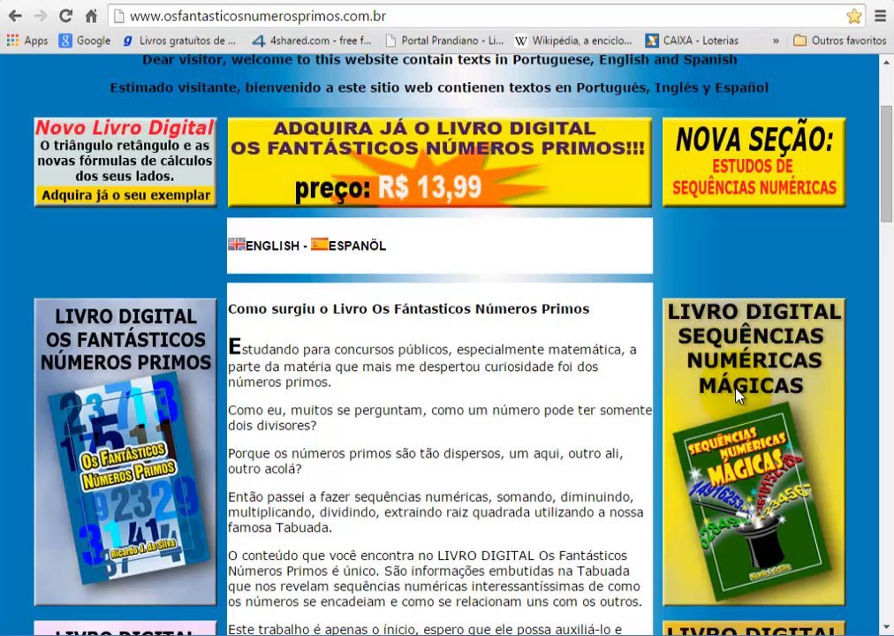
scroll(736, 395, "down", 4)
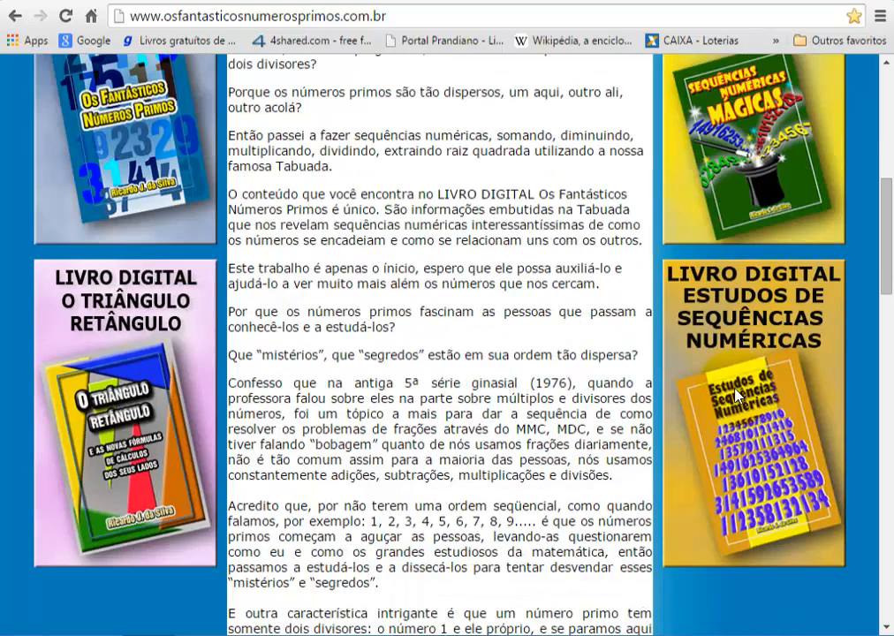
scroll(736, 395, "up", 6)
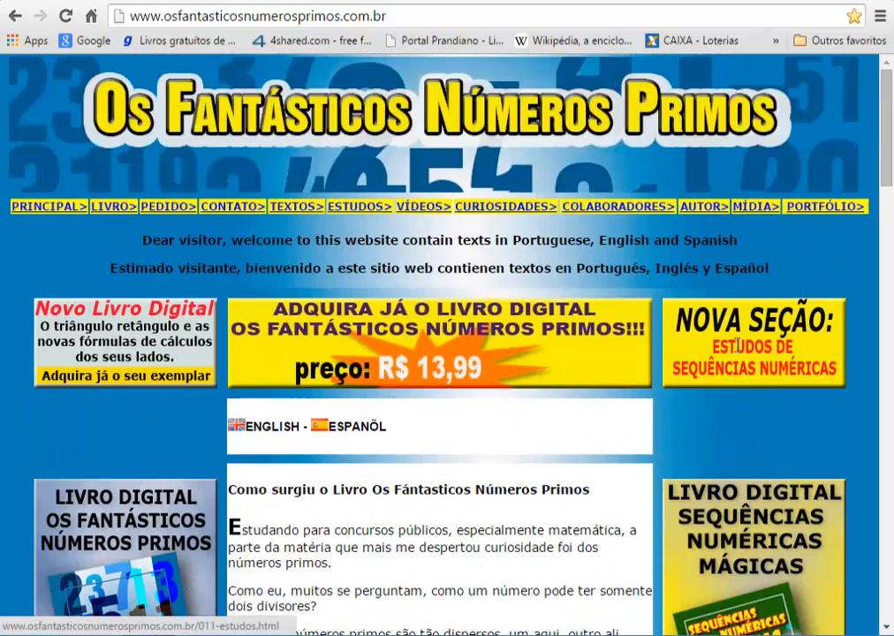
left_click(459, 2)
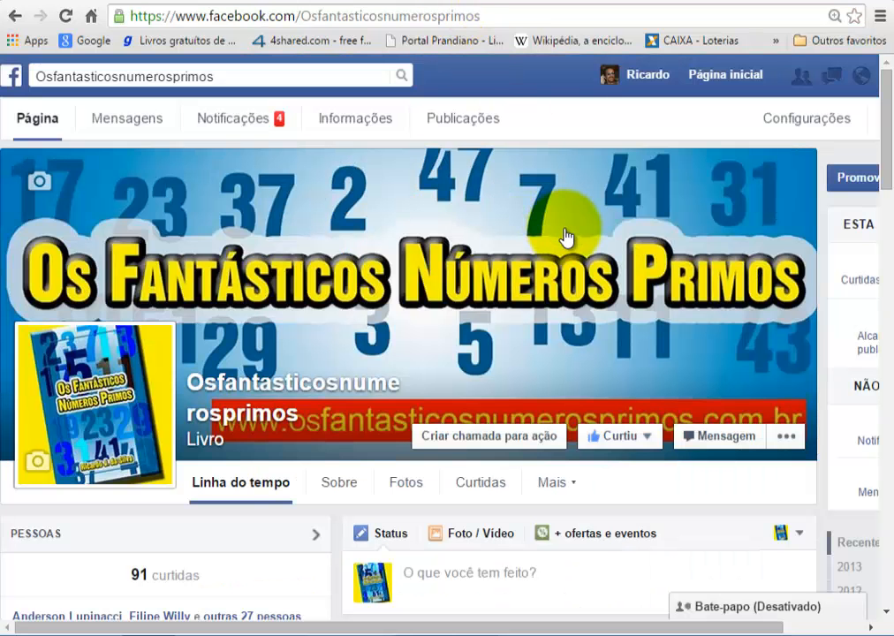